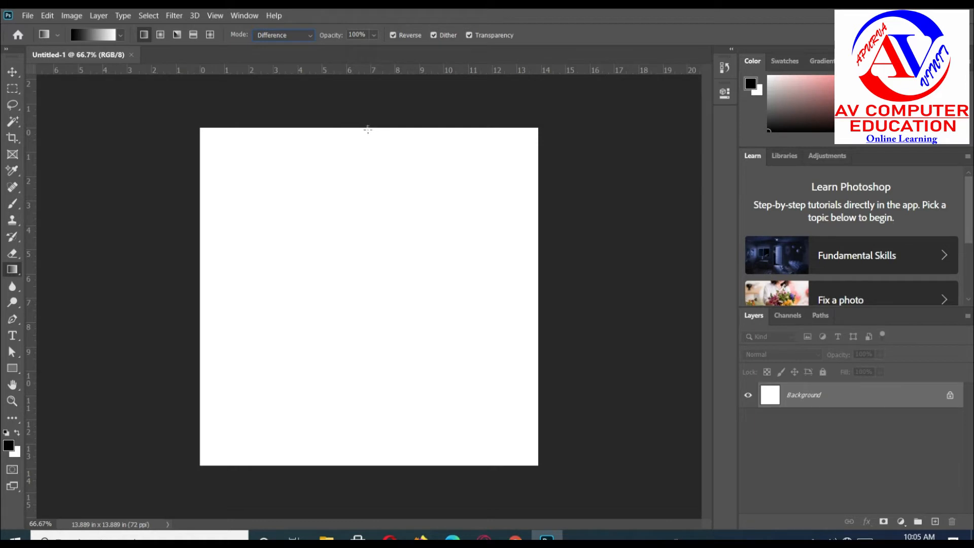
Apply reversed black-to-white linear gradients in Difference mode, first down the full canvas height, then inward from each of the four corners.
left_click_drag(366, 127, 368, 468)
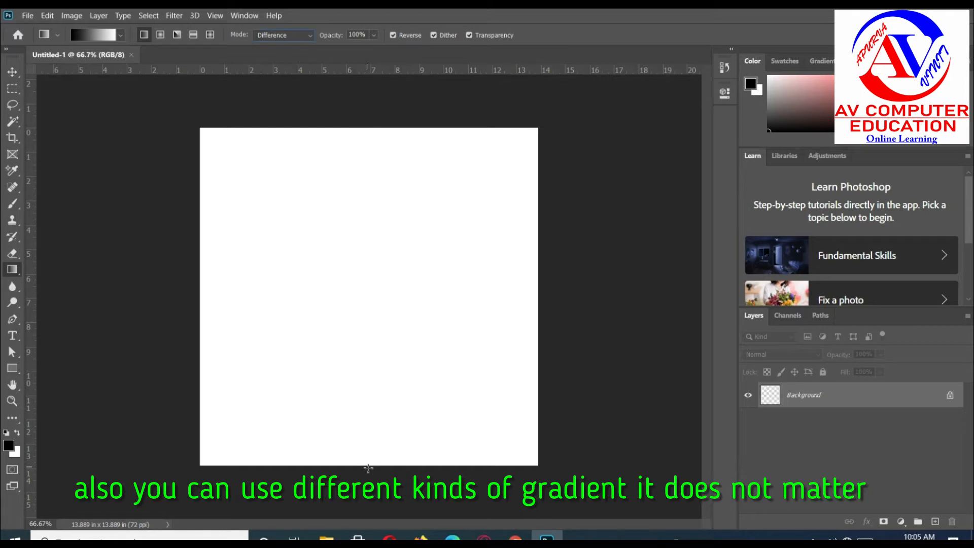
left_click_drag(202, 119, 271, 187)
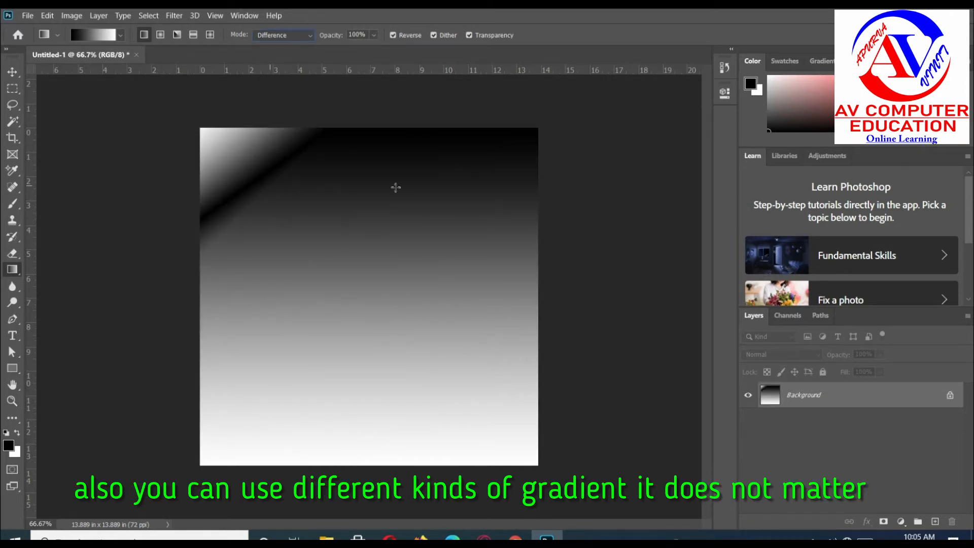
left_click_drag(535, 128, 429, 215)
left_click_drag(537, 463, 472, 406)
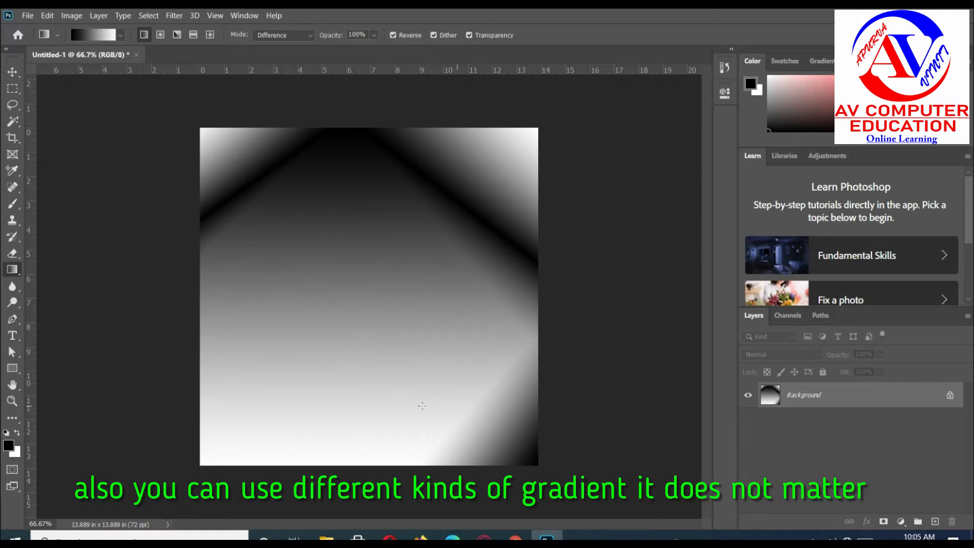
left_click_drag(202, 466, 265, 416)
Add eleven more short Difference-mode linear gradients at varied angles across the canvas to build an abstract black-and-white pattern.
left_click_drag(342, 303, 429, 301)
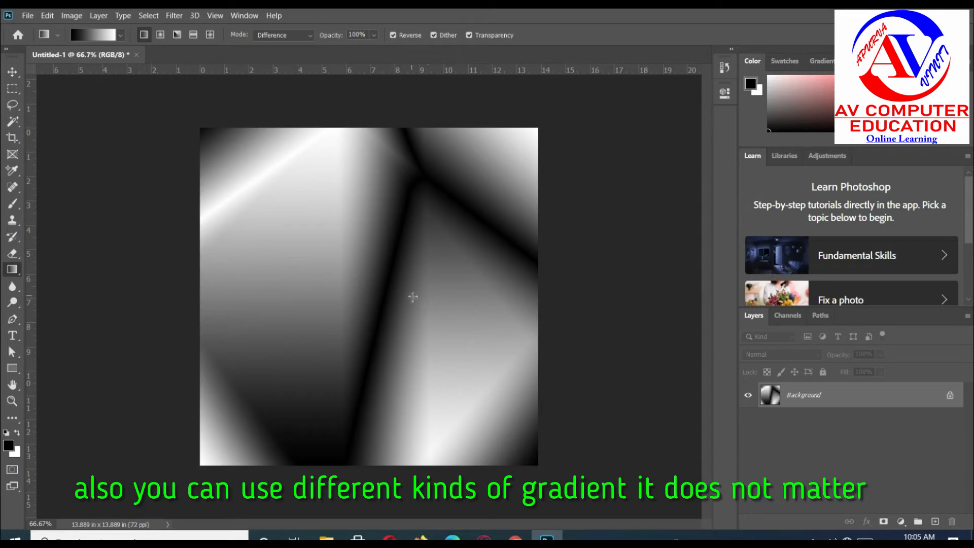
left_click_drag(264, 274, 311, 322)
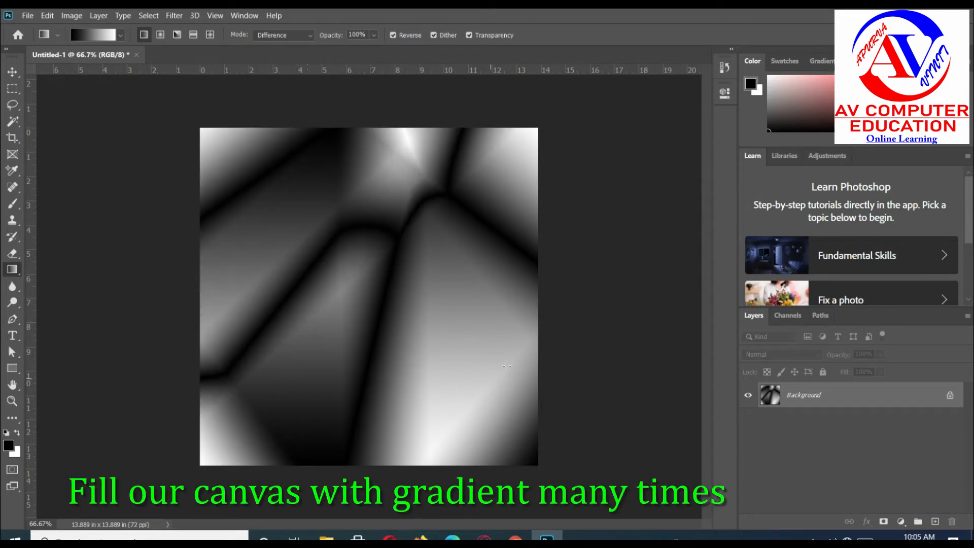
left_click_drag(528, 293, 461, 341)
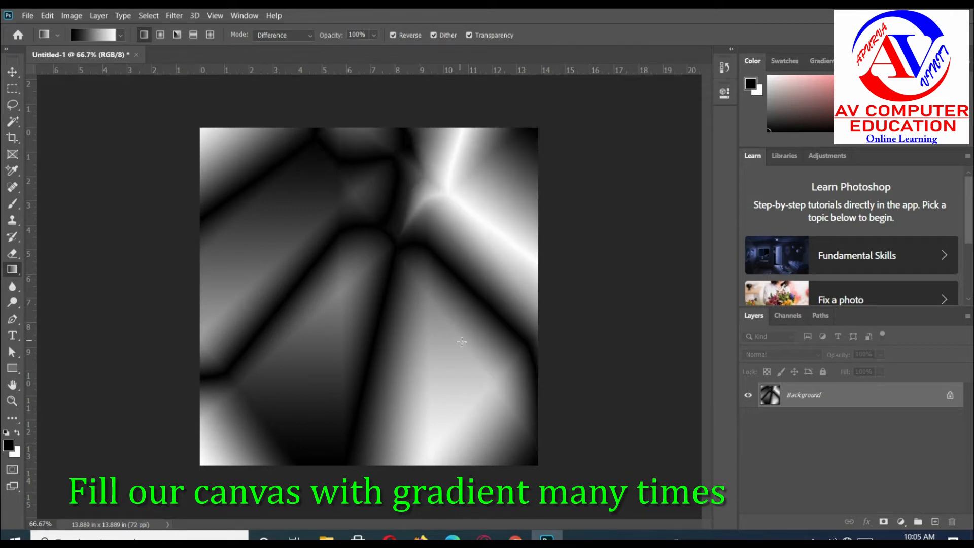
left_click_drag(370, 299, 442, 345)
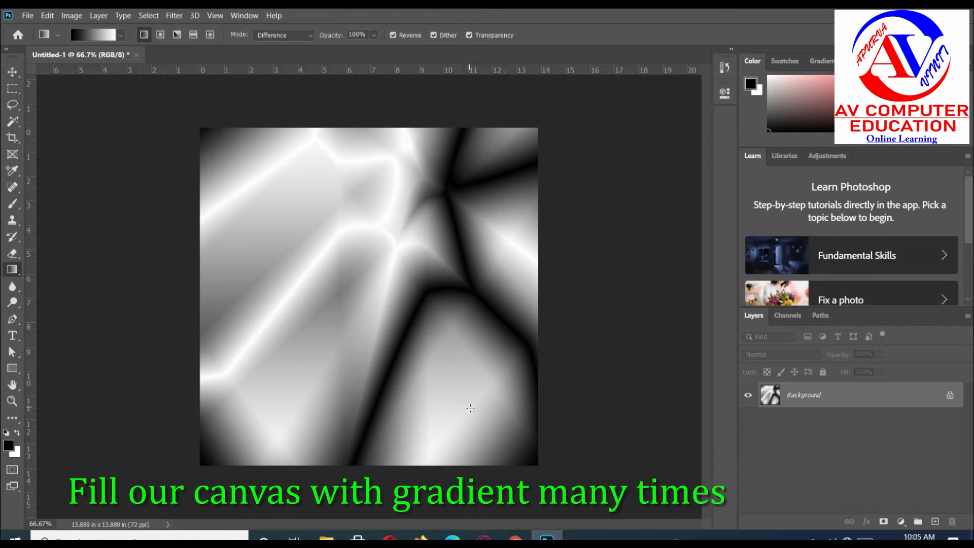
left_click_drag(282, 339, 297, 354)
left_click_drag(246, 246, 221, 300)
left_click_drag(531, 462, 444, 384)
left_click_drag(276, 444, 330, 356)
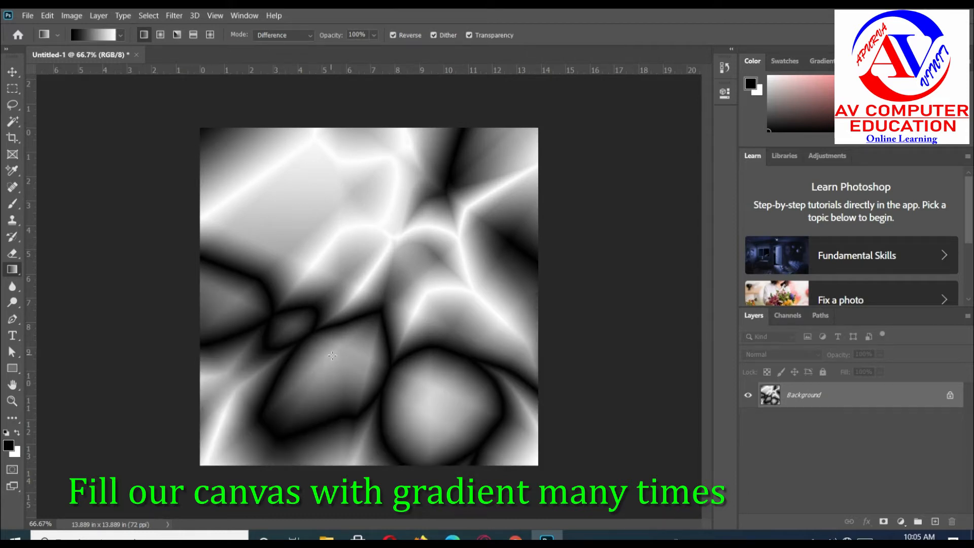
left_click_drag(316, 133, 305, 218)
left_click_drag(434, 295, 463, 336)
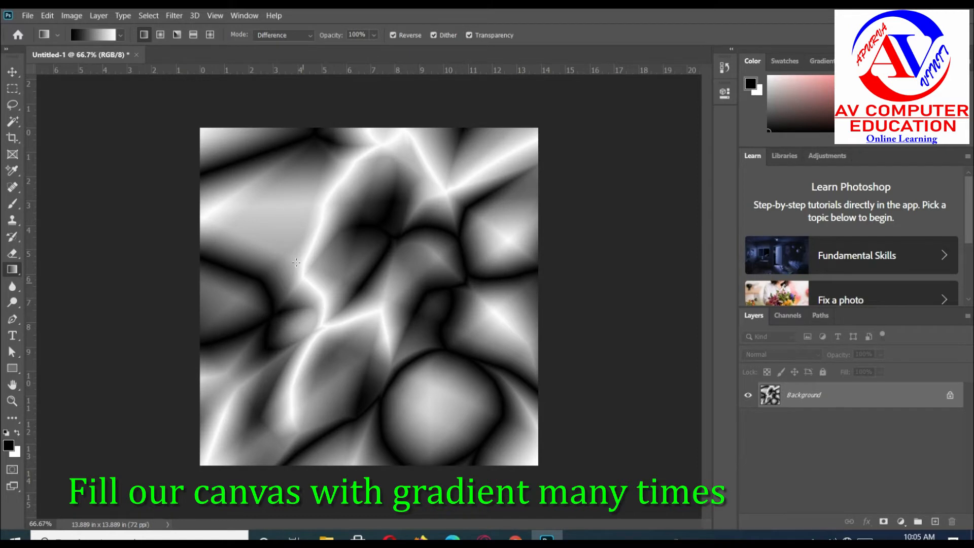
left_click_drag(278, 215, 252, 276)
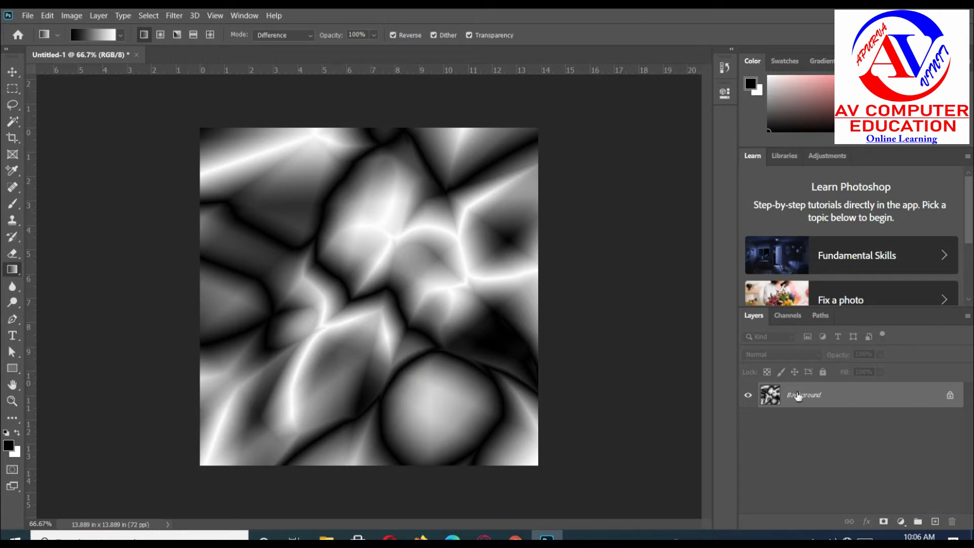
Copy the Background onto a new layer with Layer Via Copy and flip the copy horizontally.
left_click(104, 16)
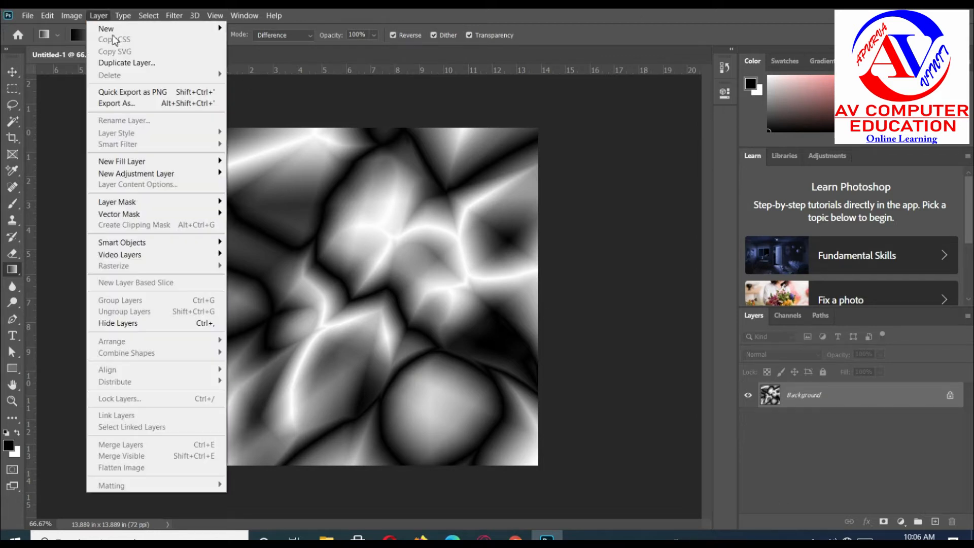
mouse_move(152, 28)
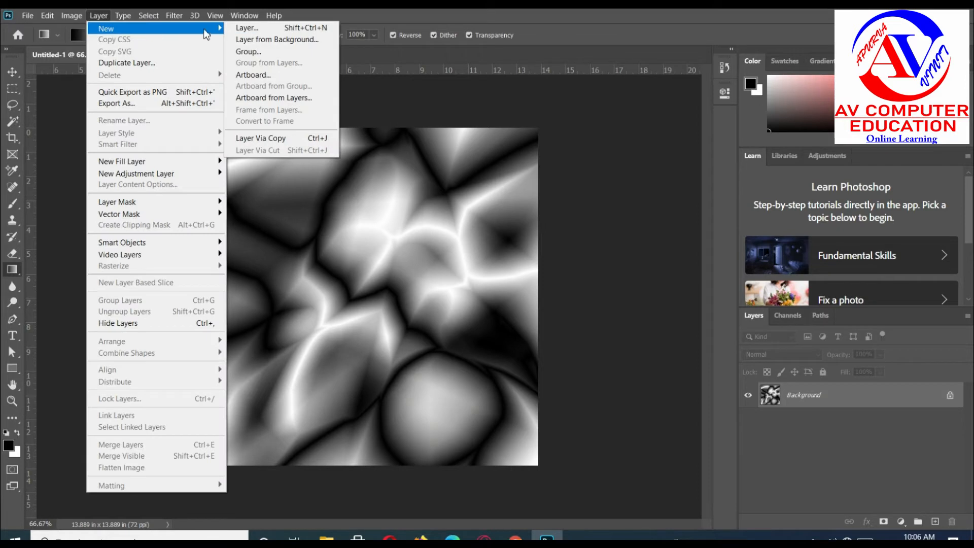
left_click(287, 141)
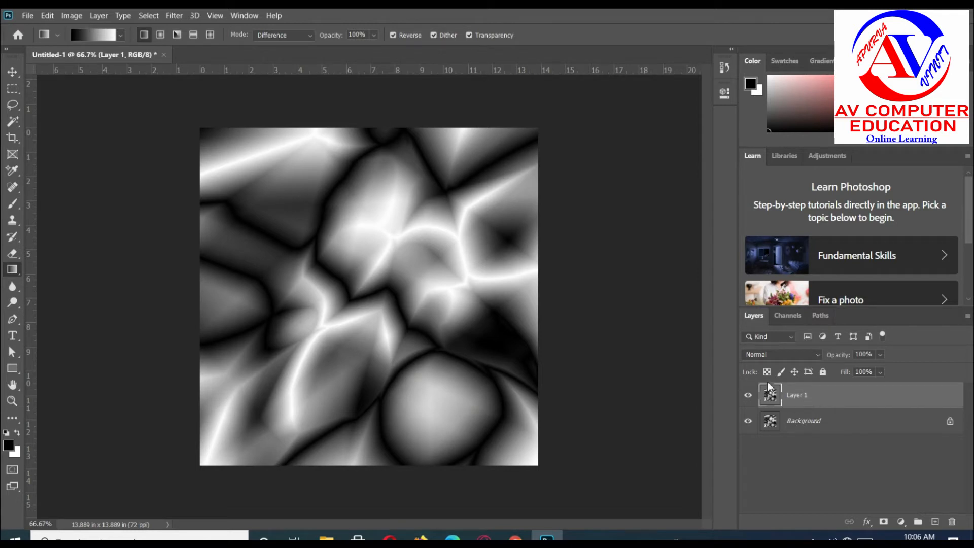
left_click(51, 16)
mouse_move(99, 290)
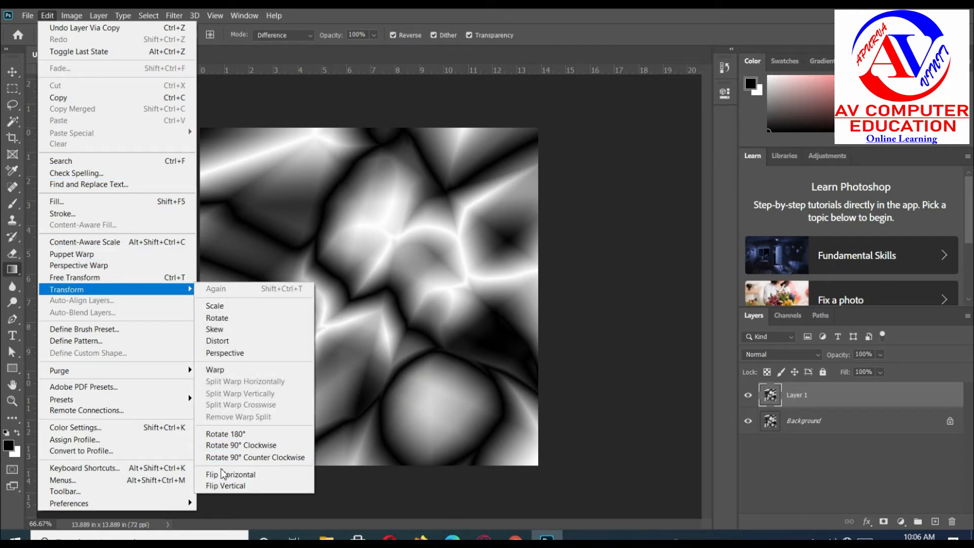
left_click(236, 476)
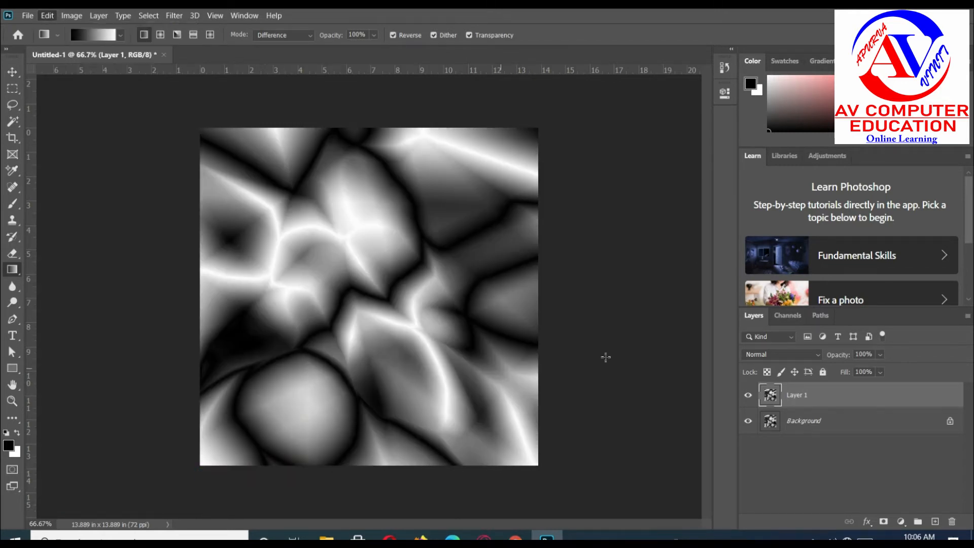
Set the horizontally flipped layer's blending mode to Lighten and merge it down into the Background.
left_click(769, 355)
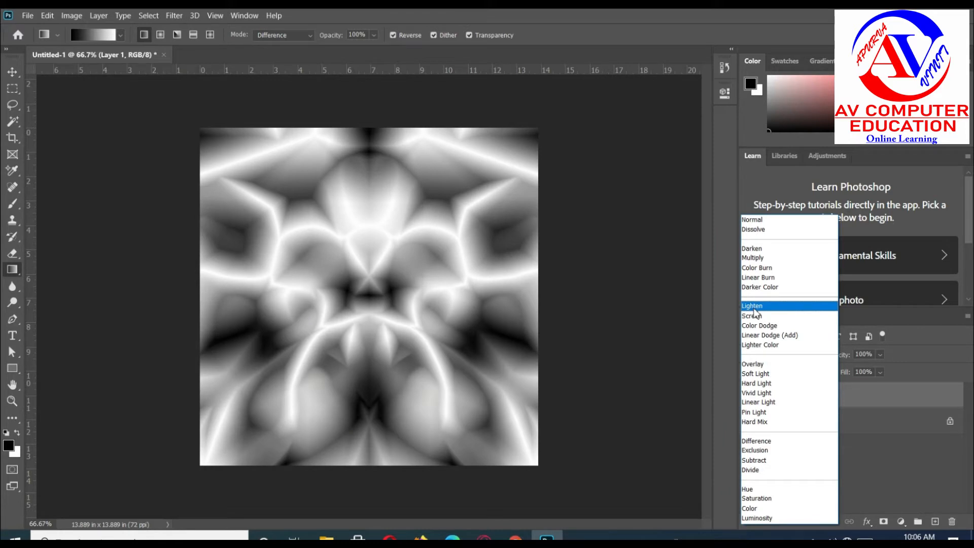
left_click(754, 307)
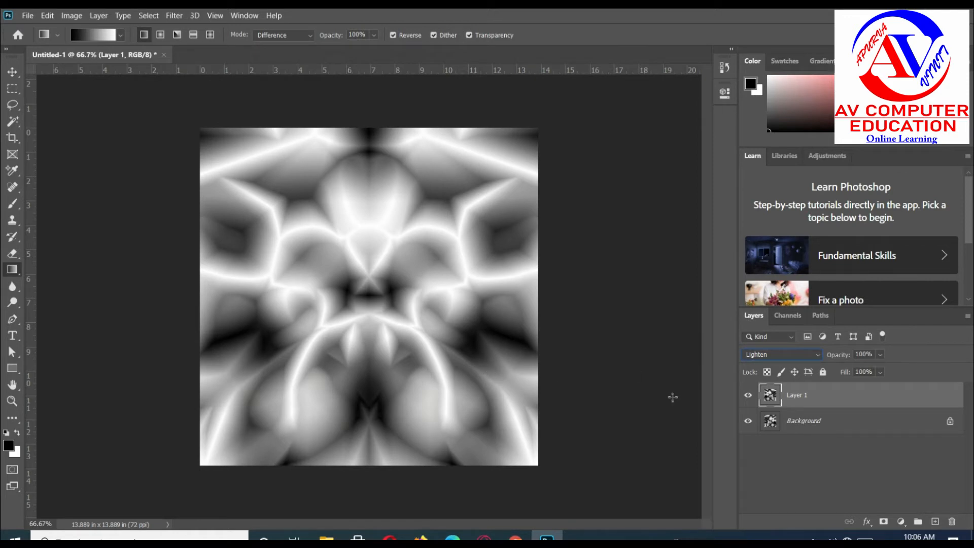
left_click(98, 15)
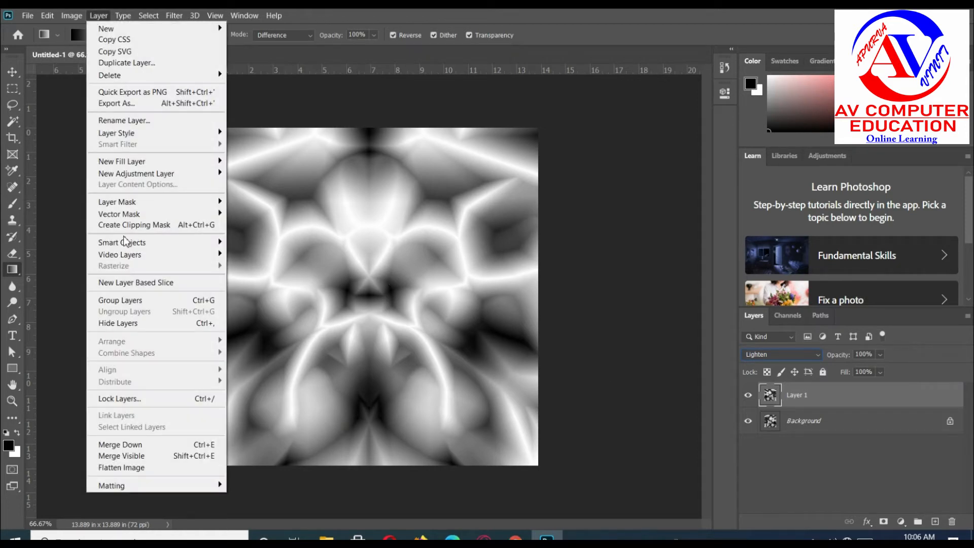
left_click(166, 447)
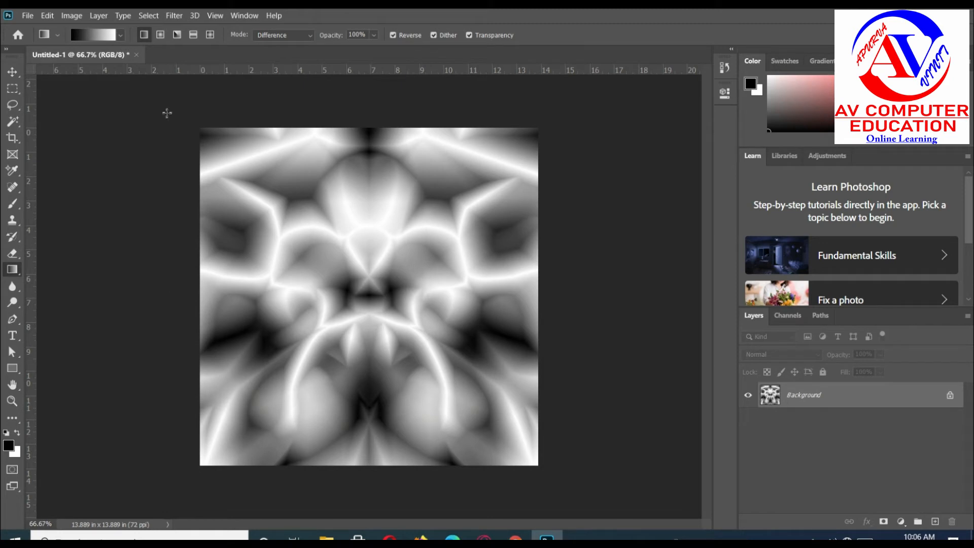
Copy the merged Background onto a new layer with Layer Via Copy and flip the copy vertically.
left_click(100, 17)
mouse_move(117, 28)
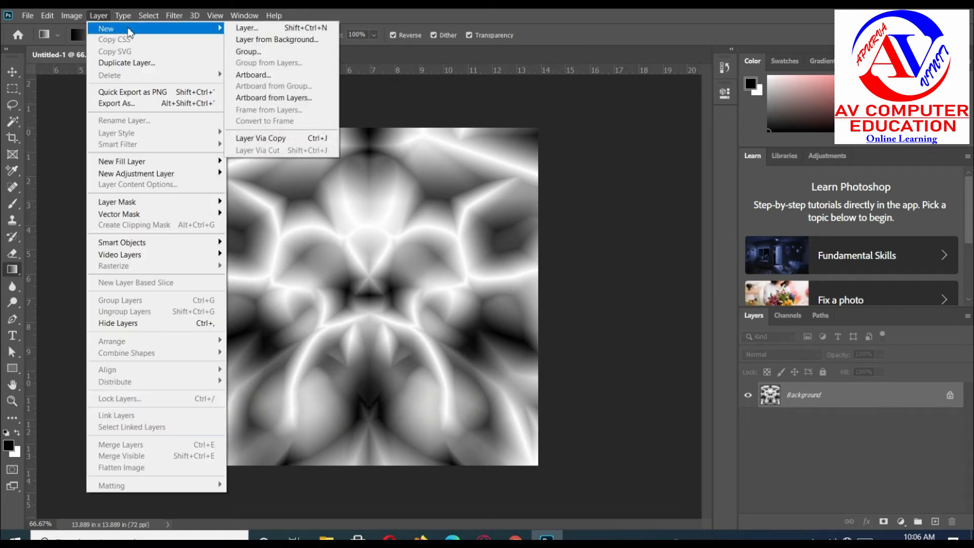
left_click(261, 141)
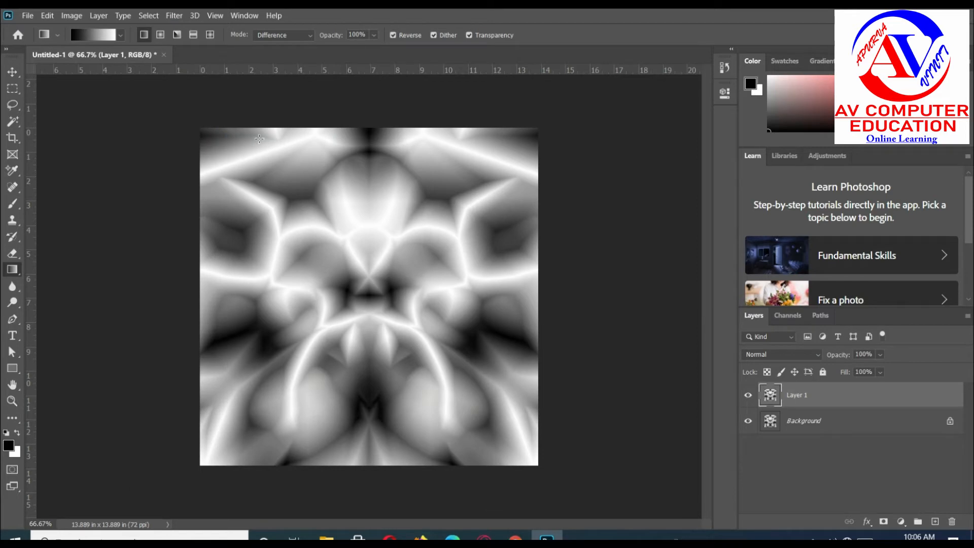
left_click(49, 16)
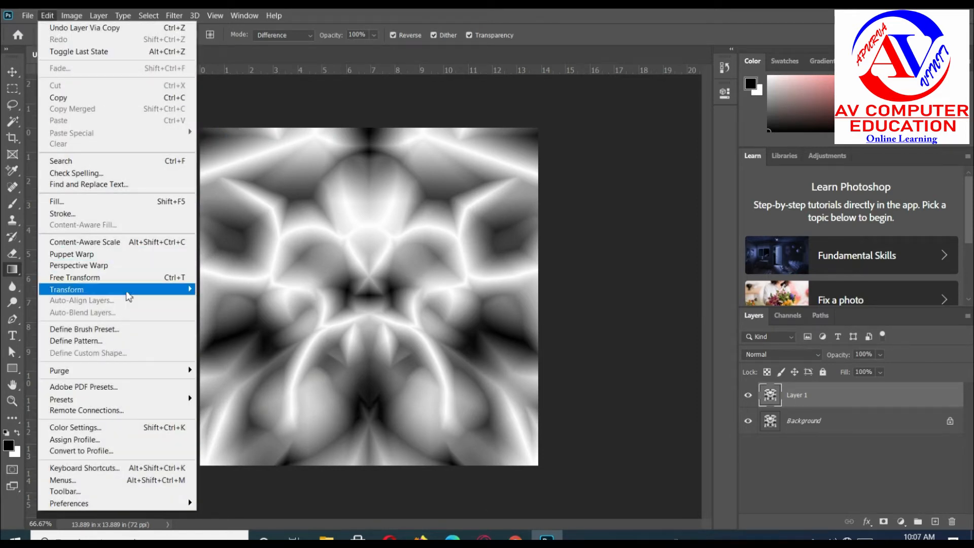
mouse_move(128, 294)
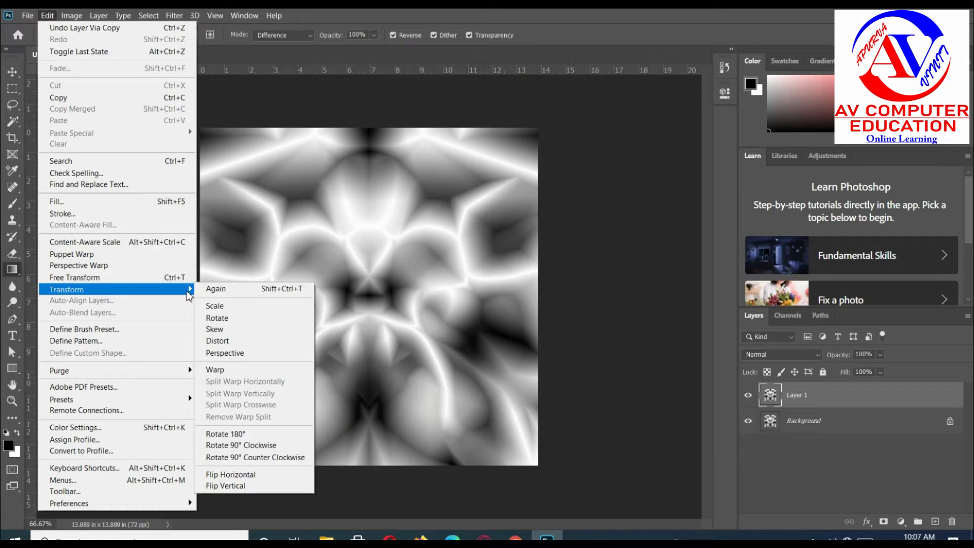
left_click(239, 487)
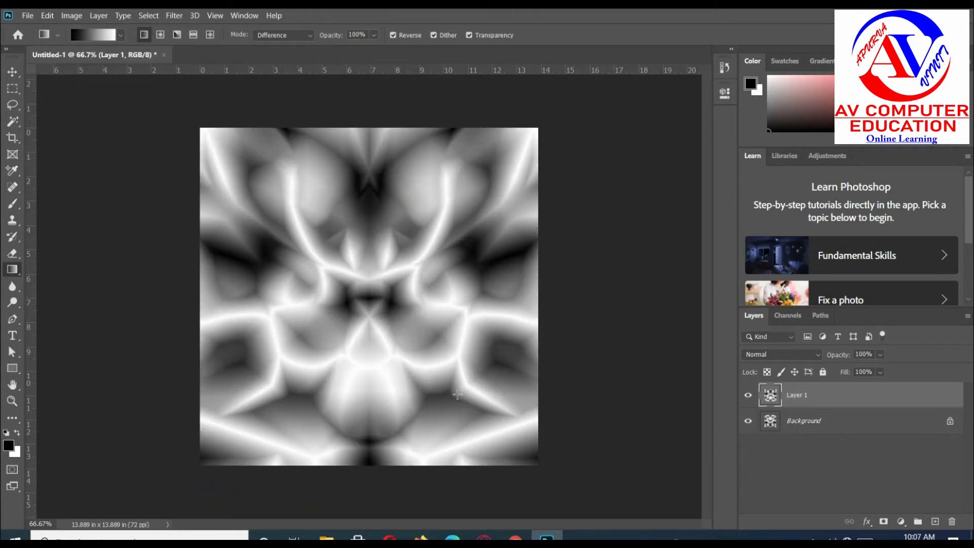
Set the vertically flipped layer's blending mode to Lighten and merge it down into the Background.
left_click(802, 354)
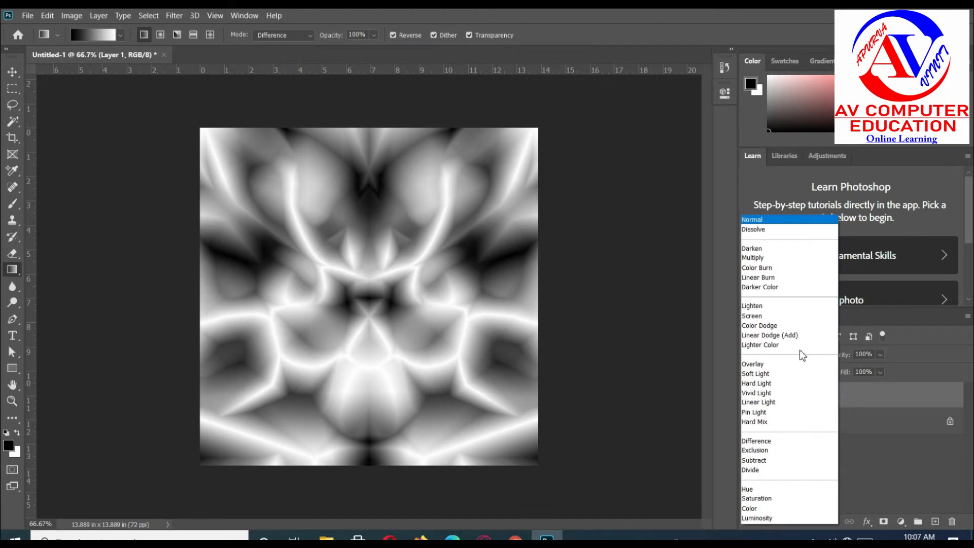
left_click(764, 306)
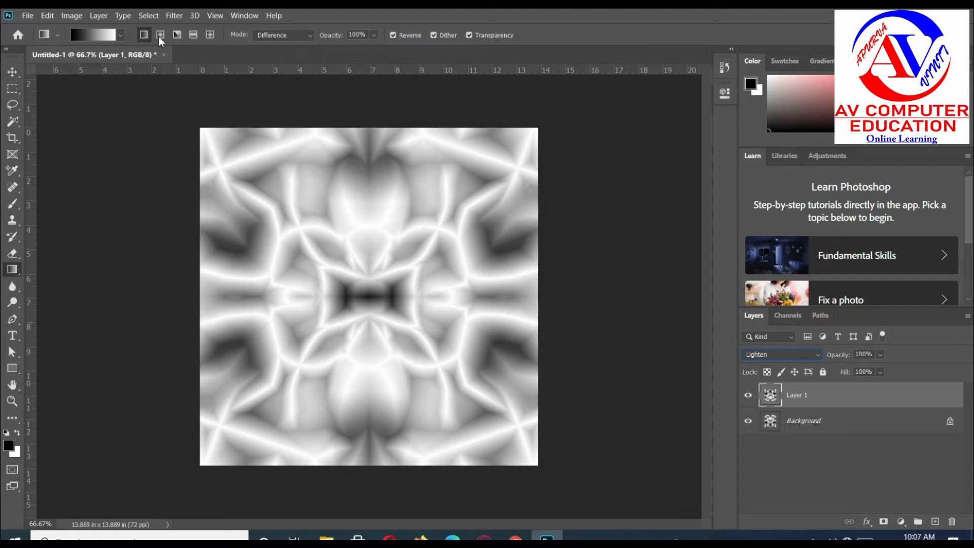
left_click(104, 16)
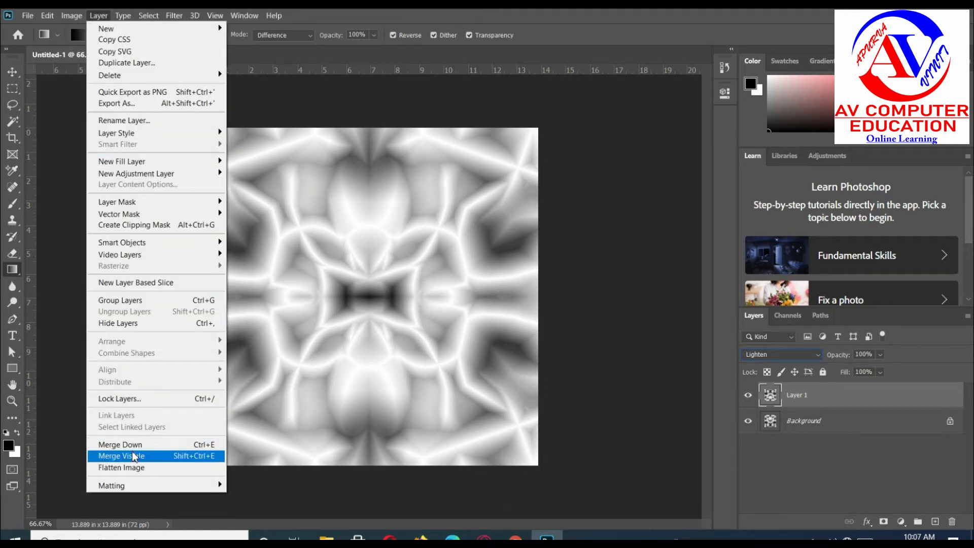
left_click(138, 445)
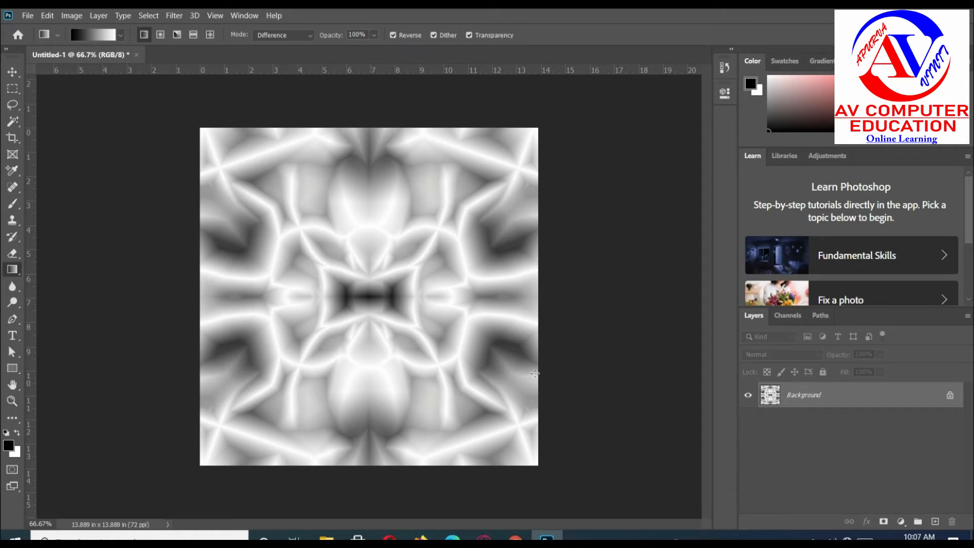
Copy the four-way symmetrical Background onto a new layer with Layer Via Copy.
left_click(99, 15)
mouse_move(117, 29)
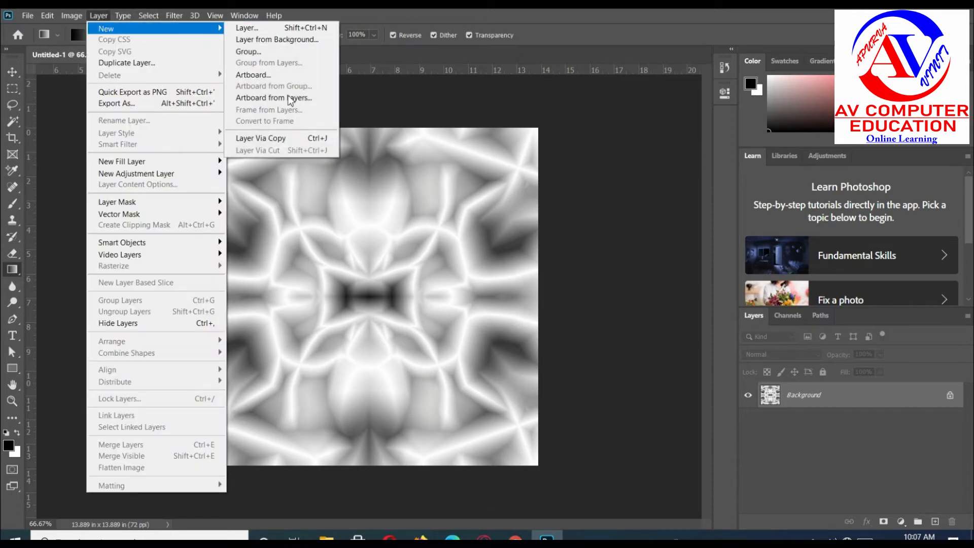
left_click(271, 138)
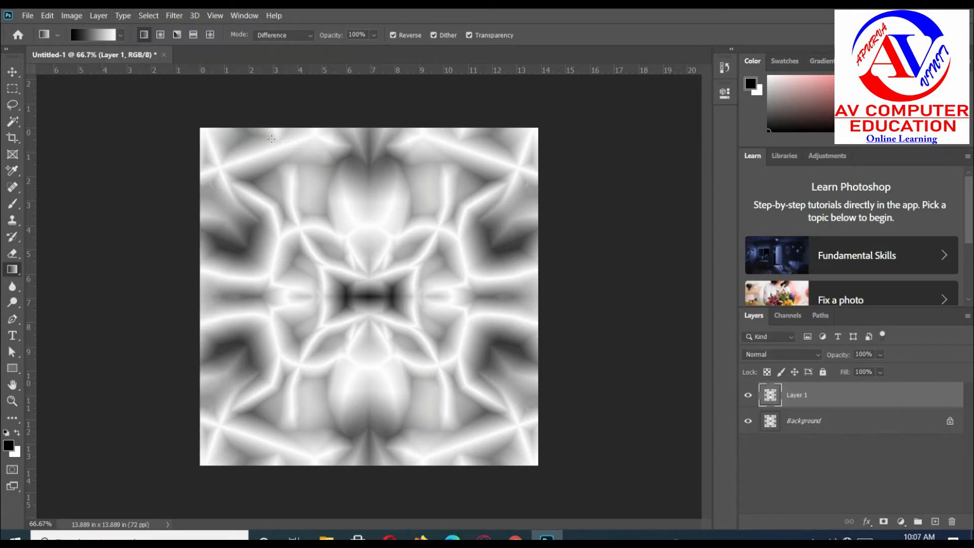
Rotate the new layer copy 90° clockwise and set its blending mode to Lighten.
left_click(47, 16)
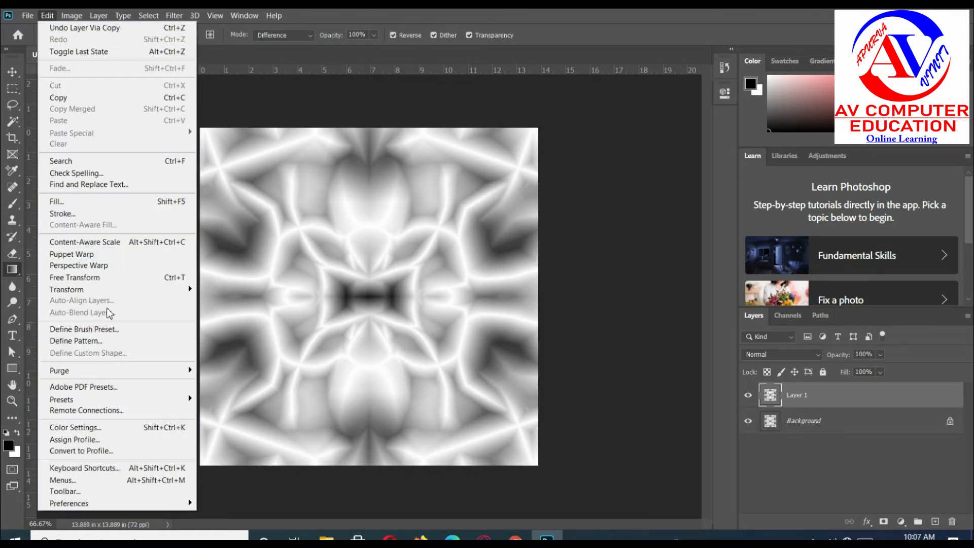
mouse_move(94, 294)
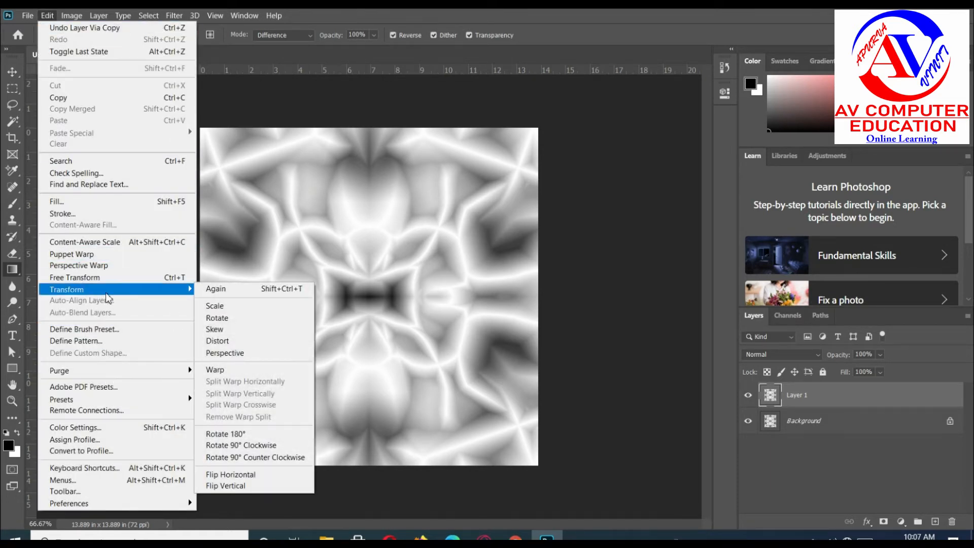
left_click(256, 446)
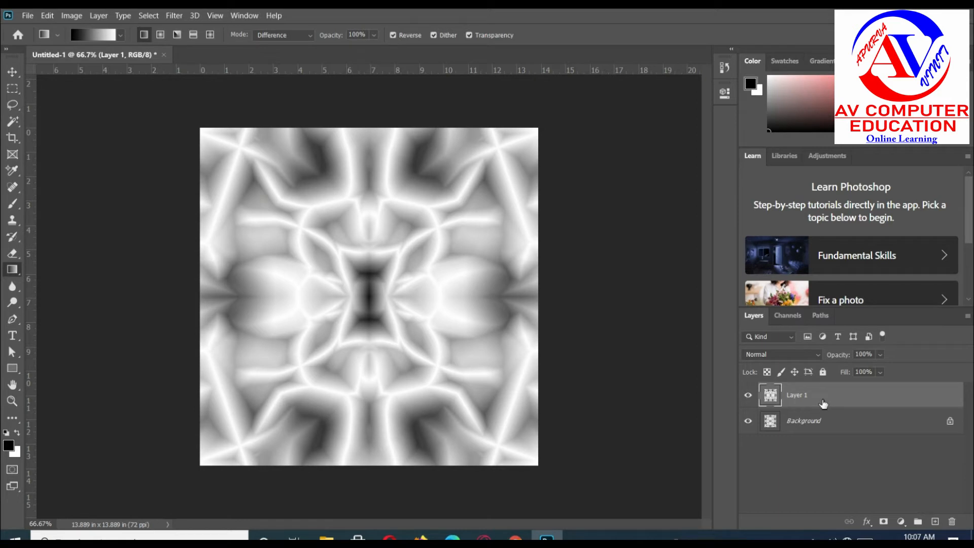
left_click(771, 355)
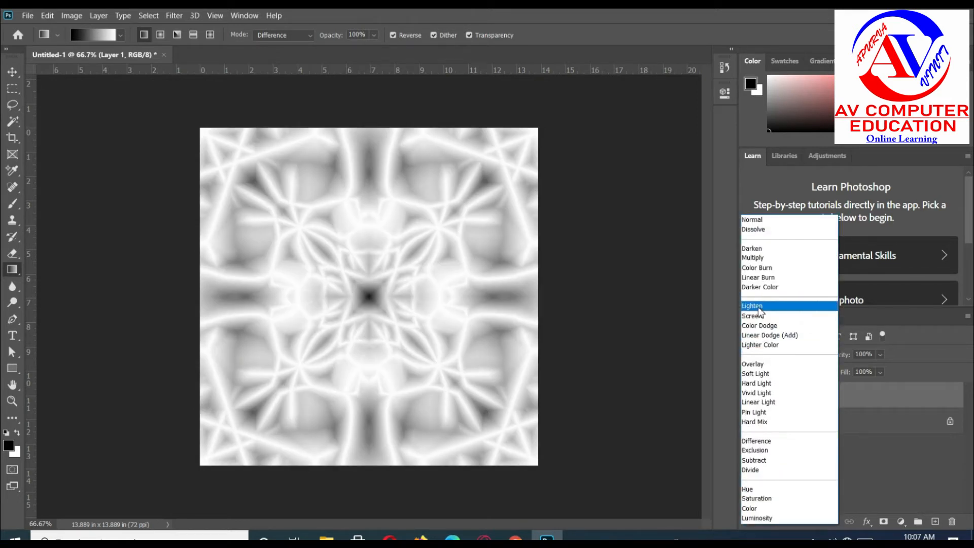
left_click(759, 306)
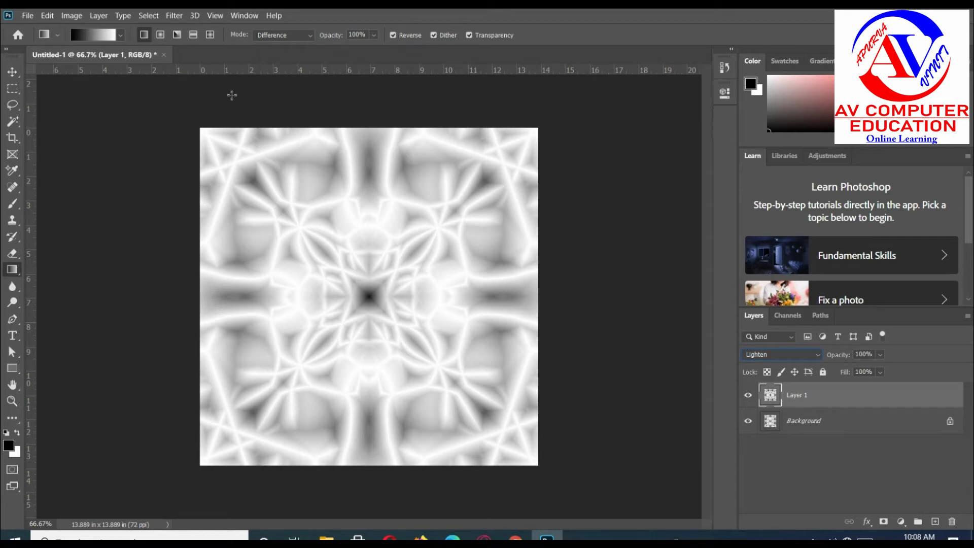
Merge the rotated Lighten layer down into the Background and copy the result onto a new layer with Layer Via Copy.
left_click(98, 15)
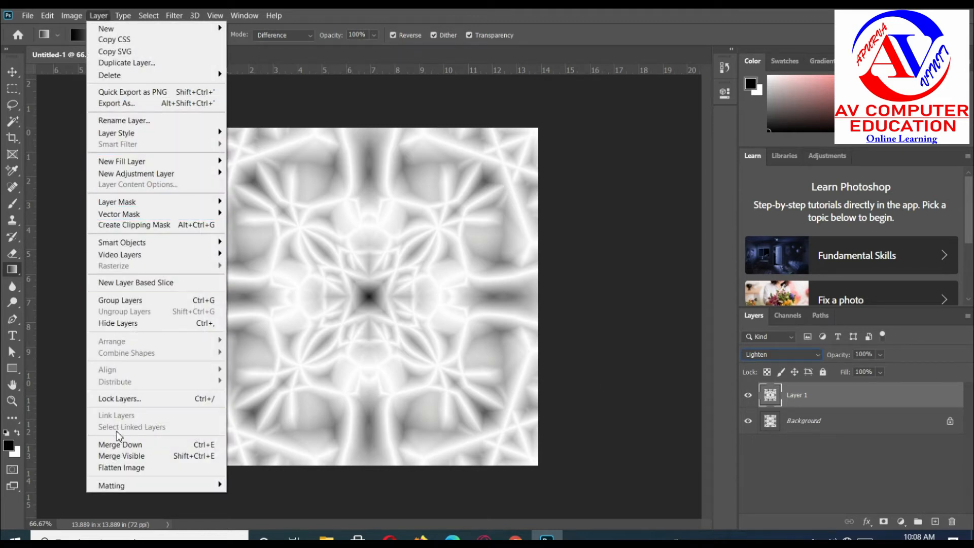
left_click(126, 445)
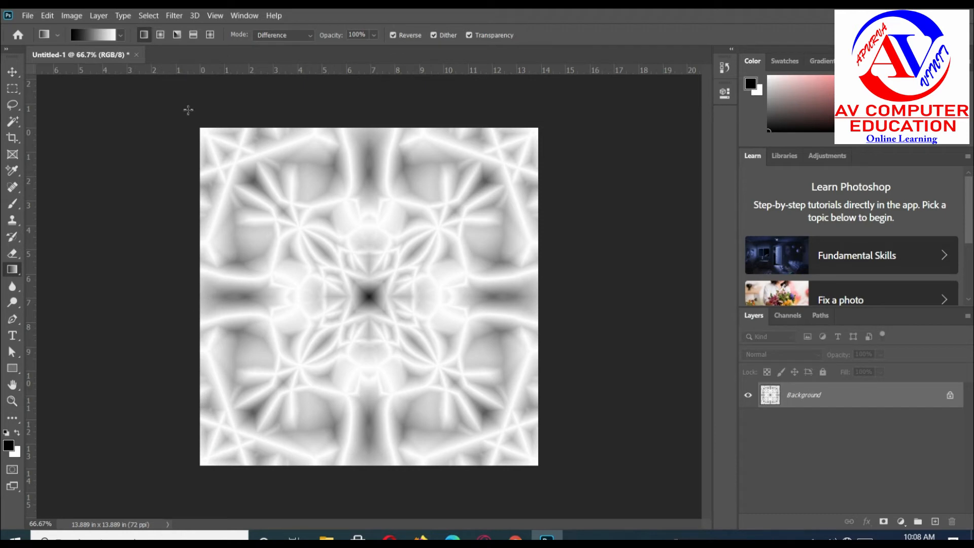
left_click(98, 15)
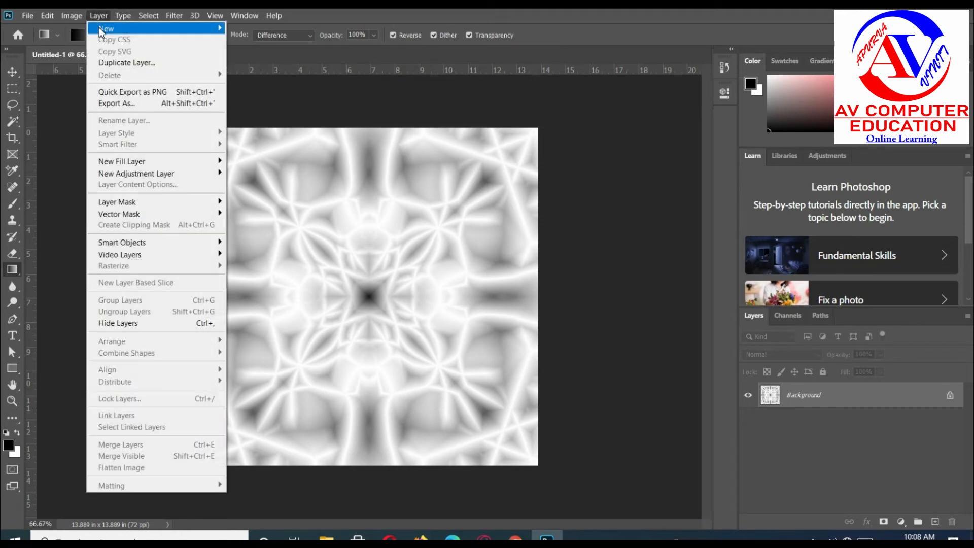
mouse_move(102, 29)
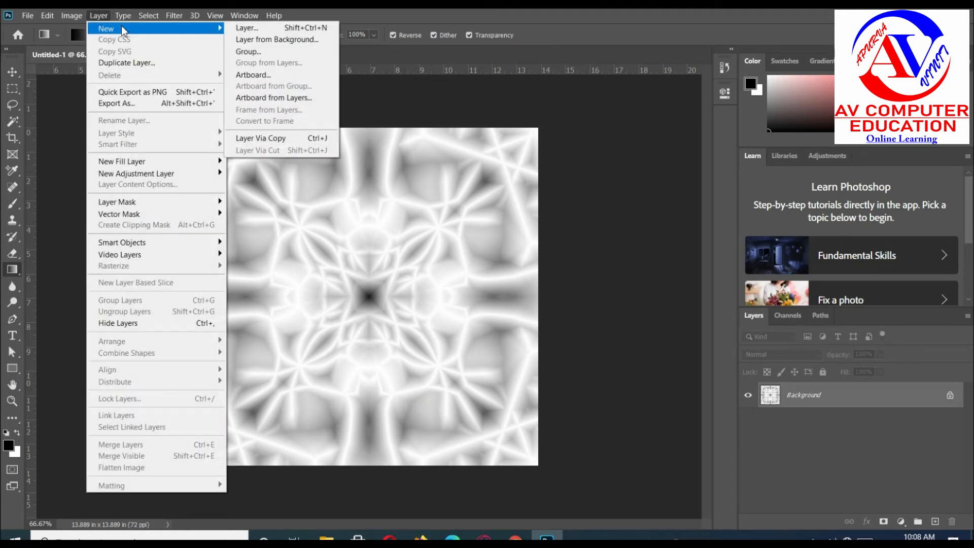
left_click(241, 141)
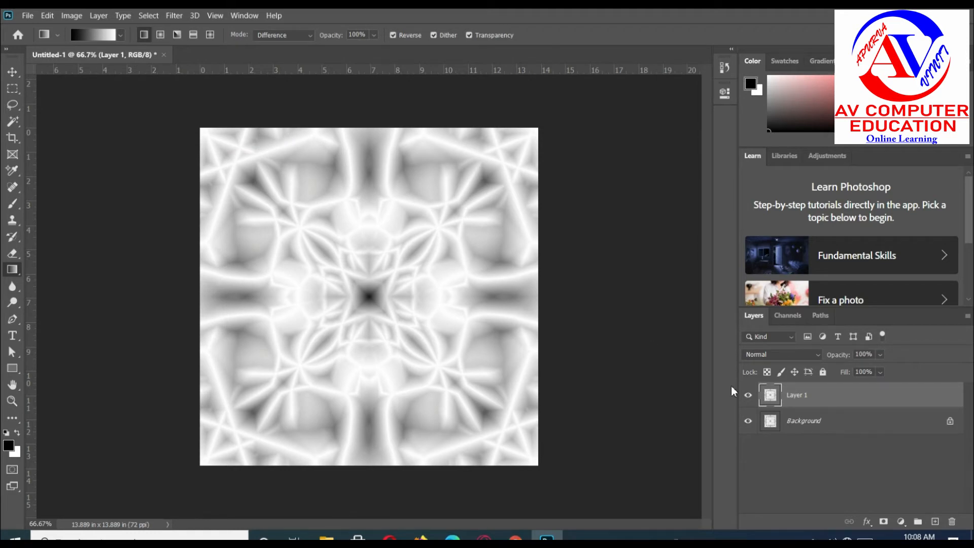
Set the new layer copy's blending mode to Lighten and rotate it 90° counter clockwise.
left_click(781, 354)
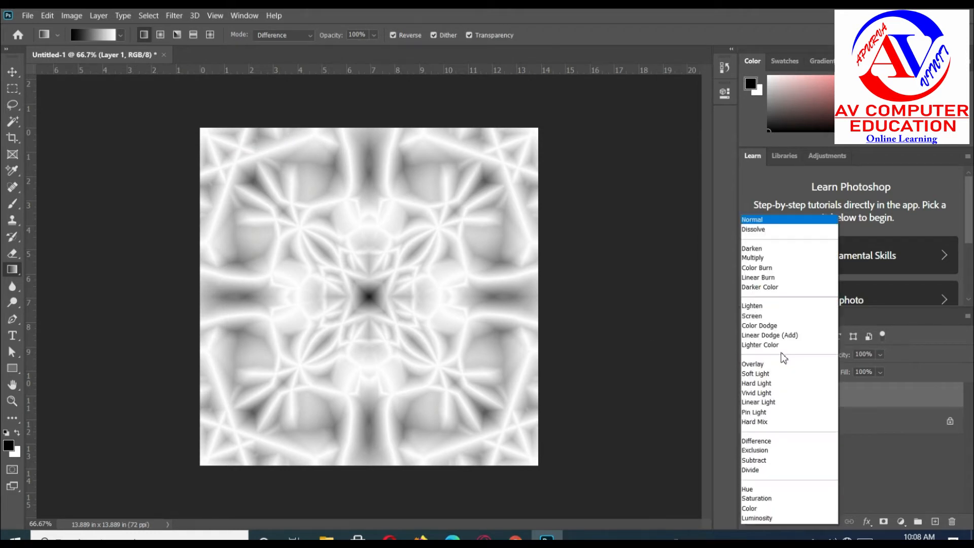
left_click(760, 307)
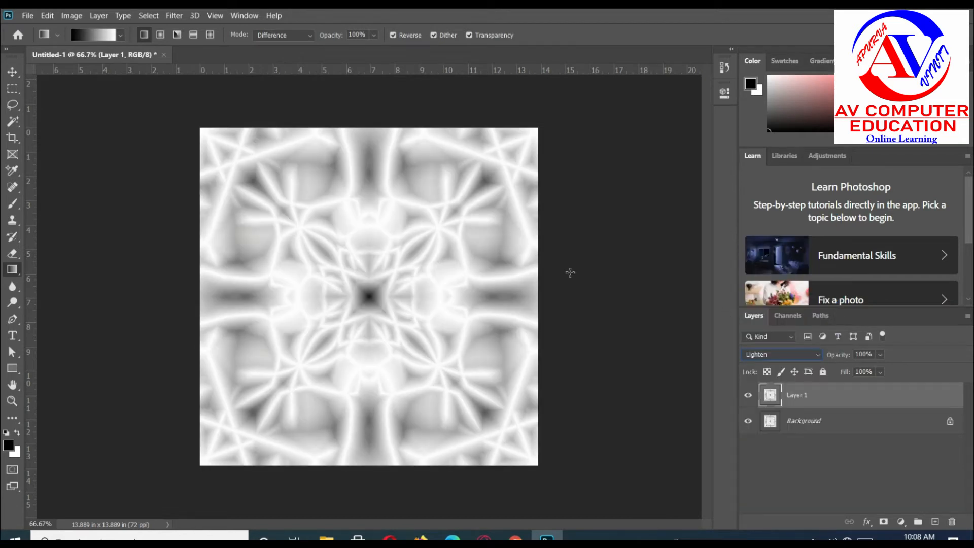
left_click(46, 17)
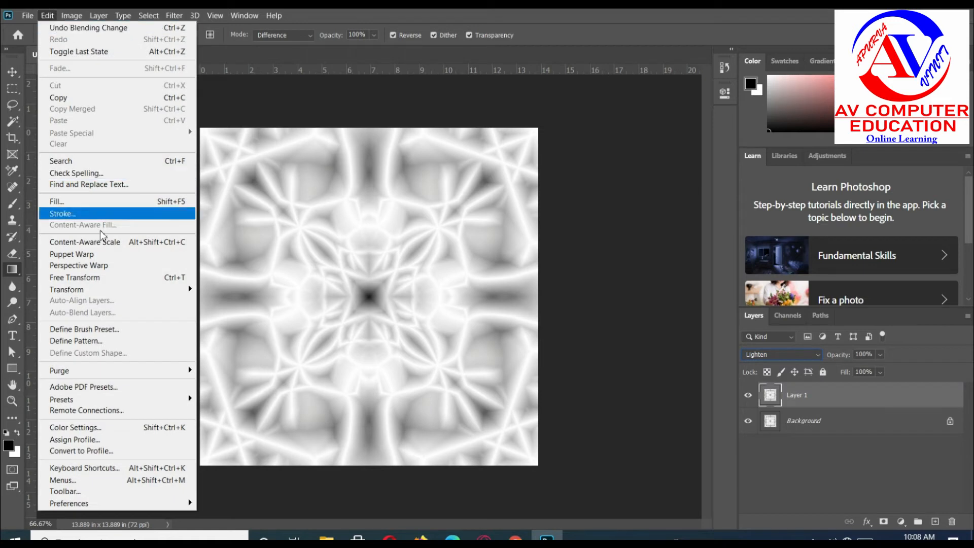
mouse_move(126, 289)
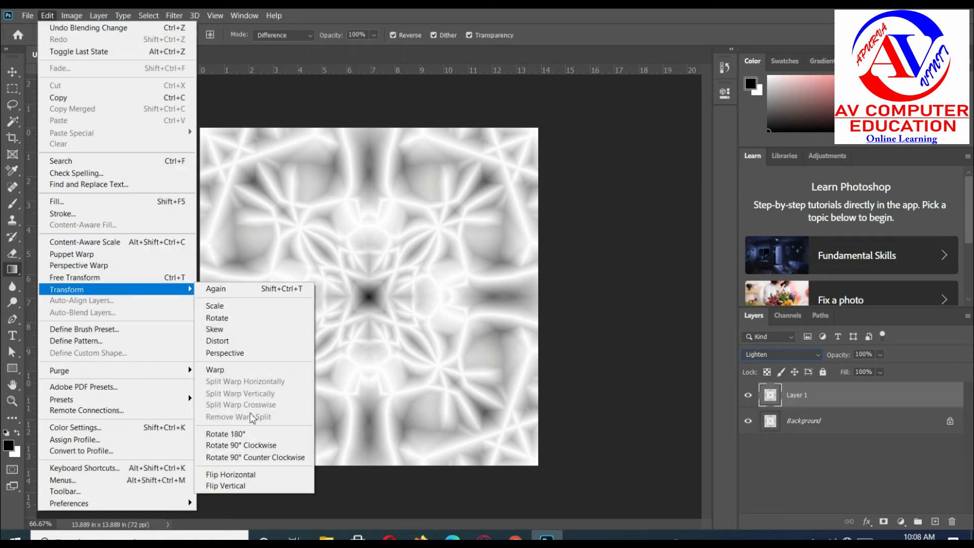
left_click(258, 457)
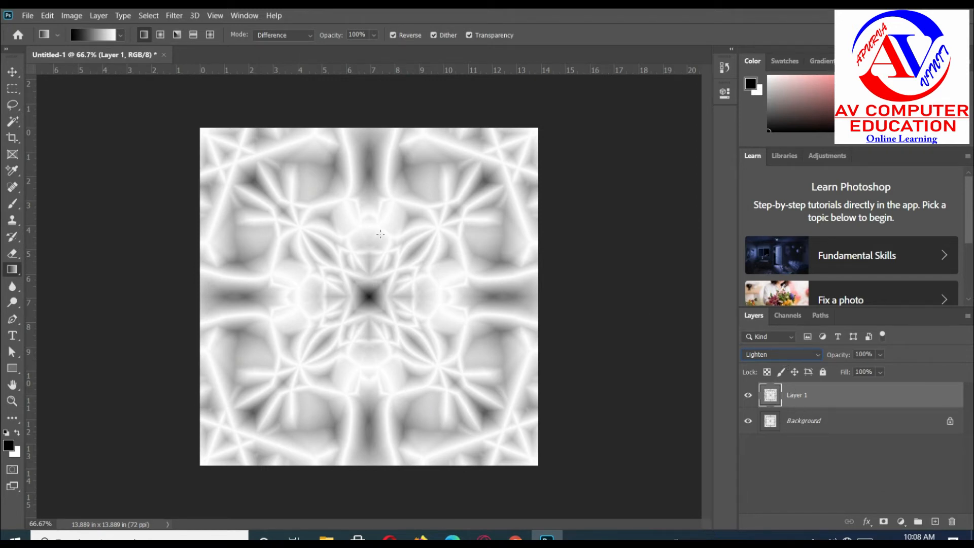
Merge Layer 1 down into the Background and add a Gradient fill layer above it with the default name and Normal mode.
left_click(99, 15)
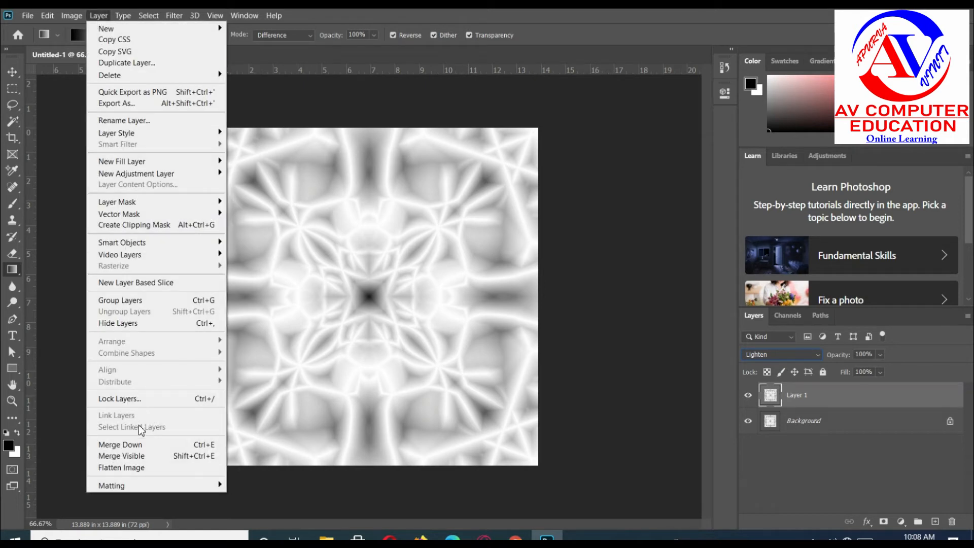
left_click(140, 449)
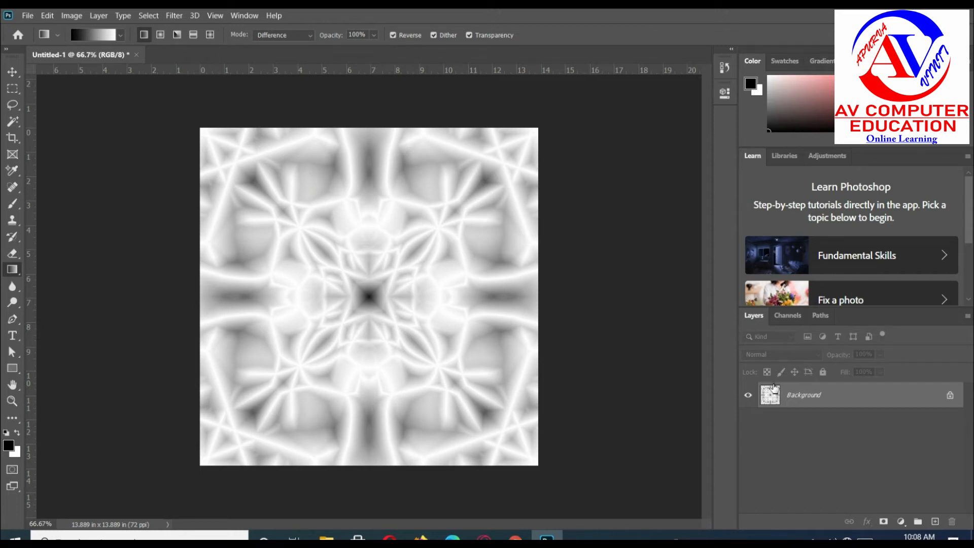
left_click(98, 15)
mouse_move(105, 162)
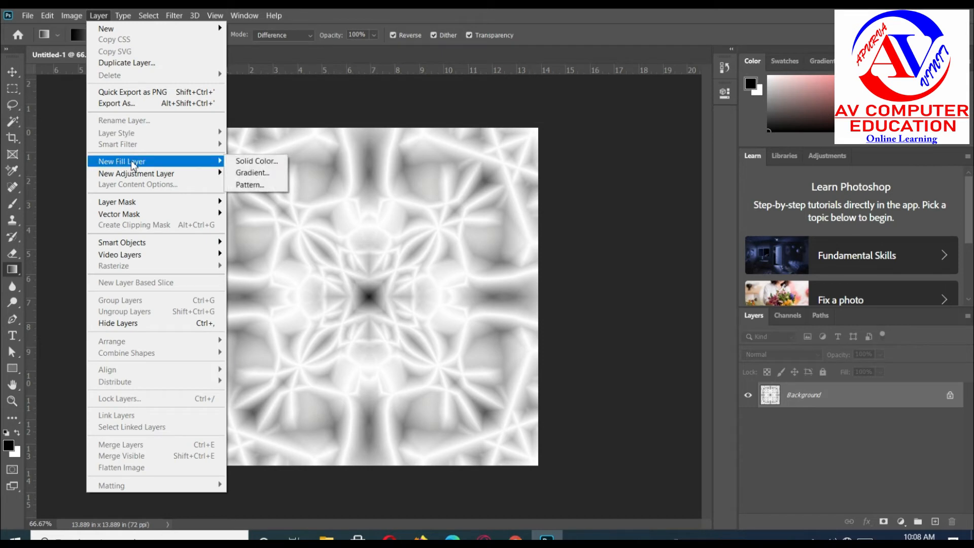
left_click(272, 173)
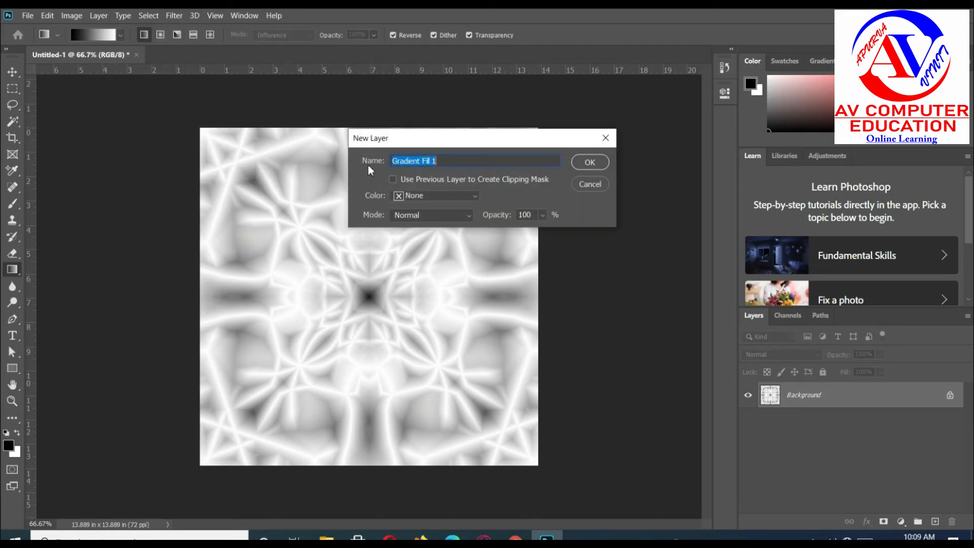
left_click(584, 167)
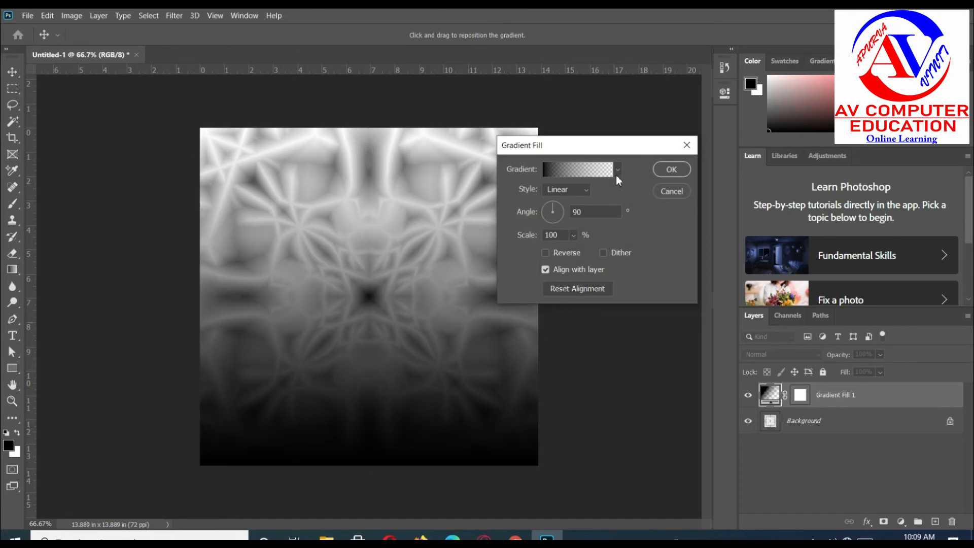
Apply the cyan-to-blue preset Blue_23 from the Blues group to the gradient fill.
left_click(617, 172)
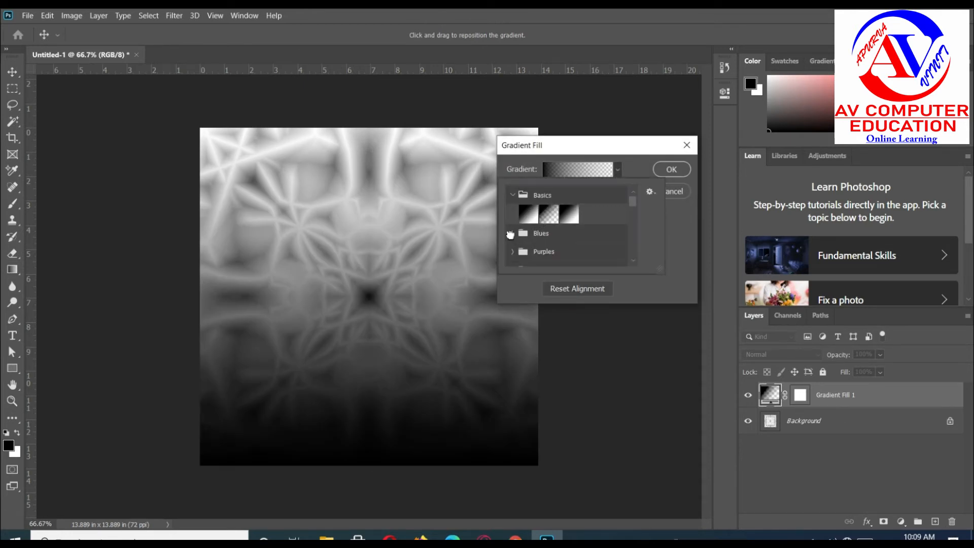
left_click(517, 235)
left_click(552, 257)
left_click(585, 252)
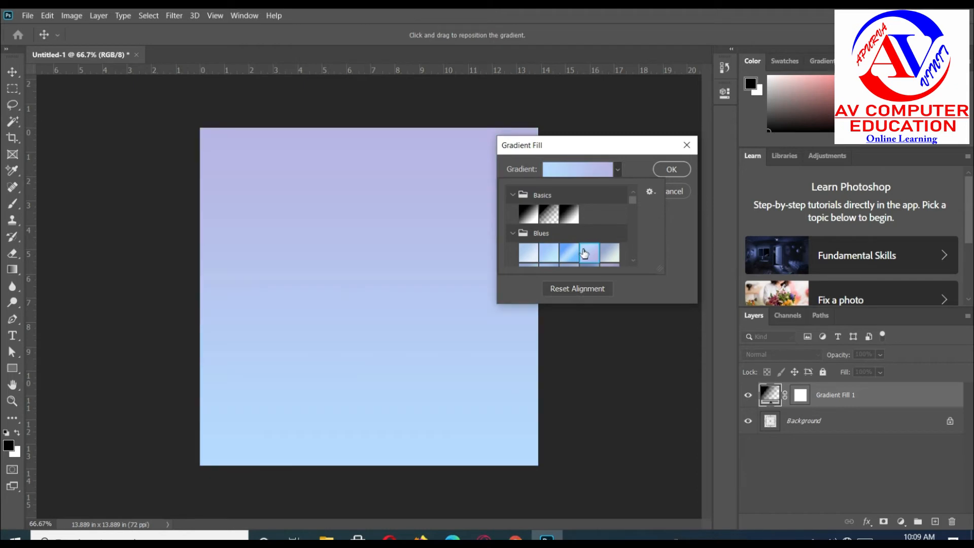
scroll(584, 257, "down", 1)
scroll(585, 251, "down", 3)
scroll(585, 249, "down", 1)
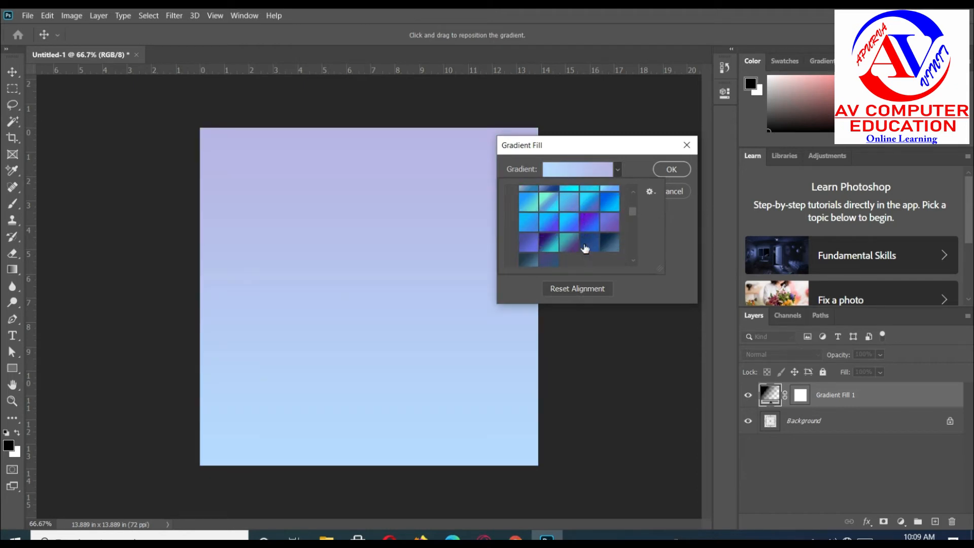
scroll(585, 249, "down", 2)
scroll(584, 249, "up", 5)
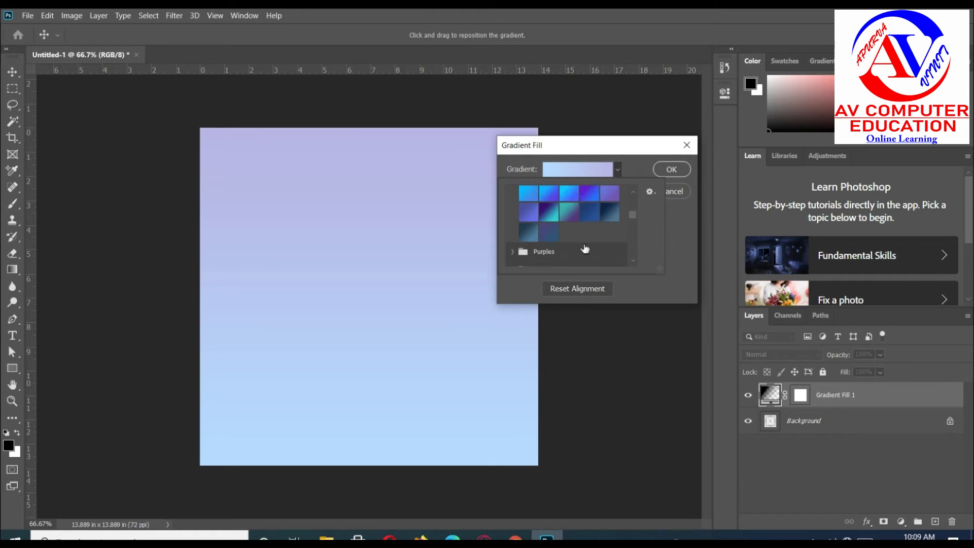
scroll(585, 249, "up", 2)
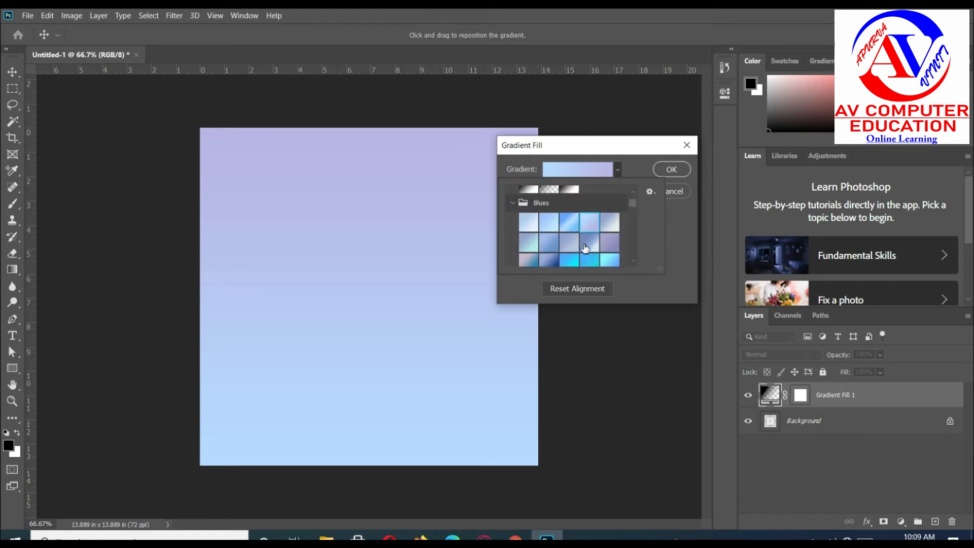
scroll(585, 248, "down", 3)
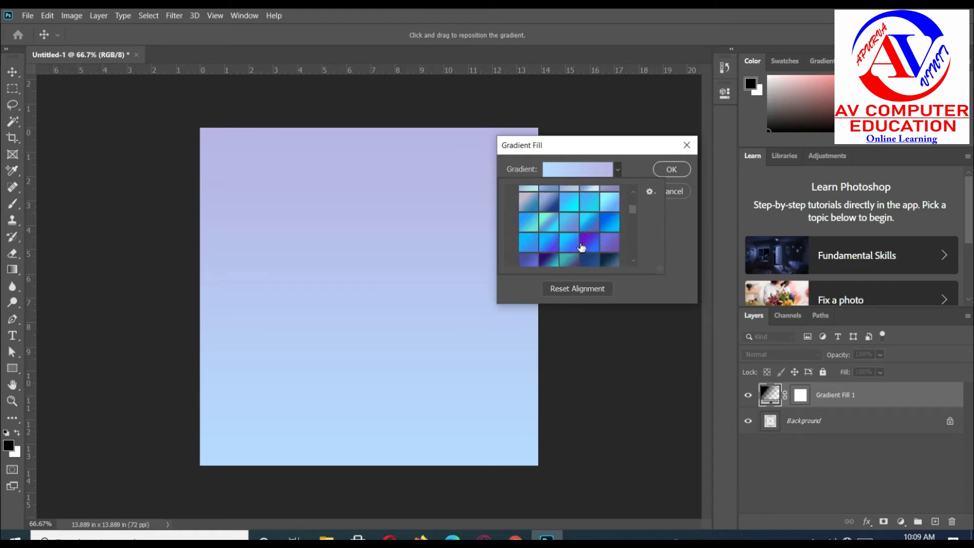
left_click(572, 246)
left_click(609, 180)
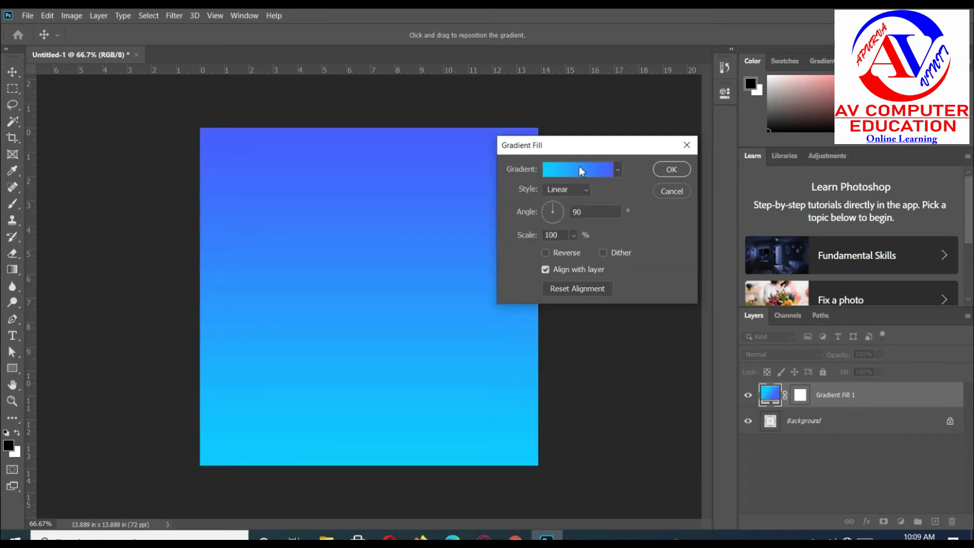
Edit the fill's gradient and set the color stop at location 0% to near-white fafcfc.
left_click(591, 172)
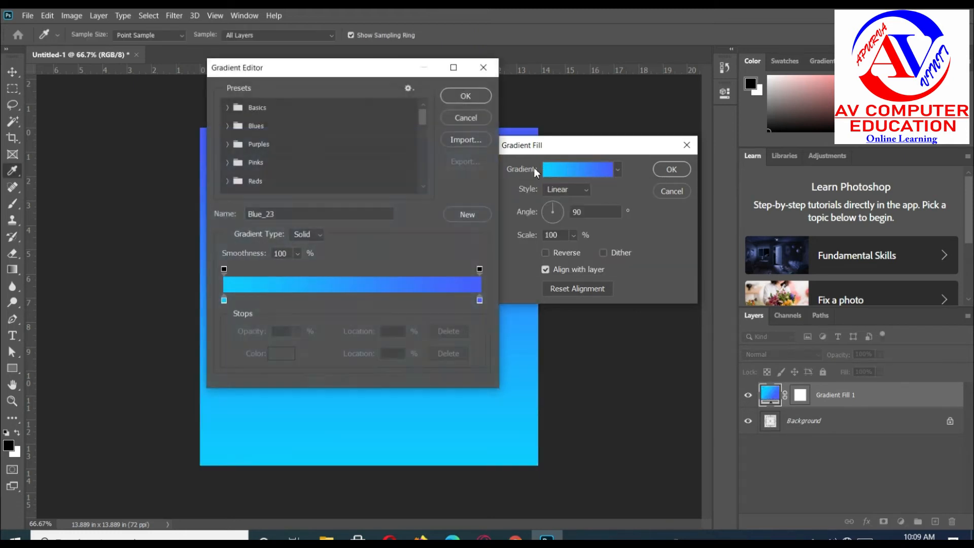
left_click(223, 300)
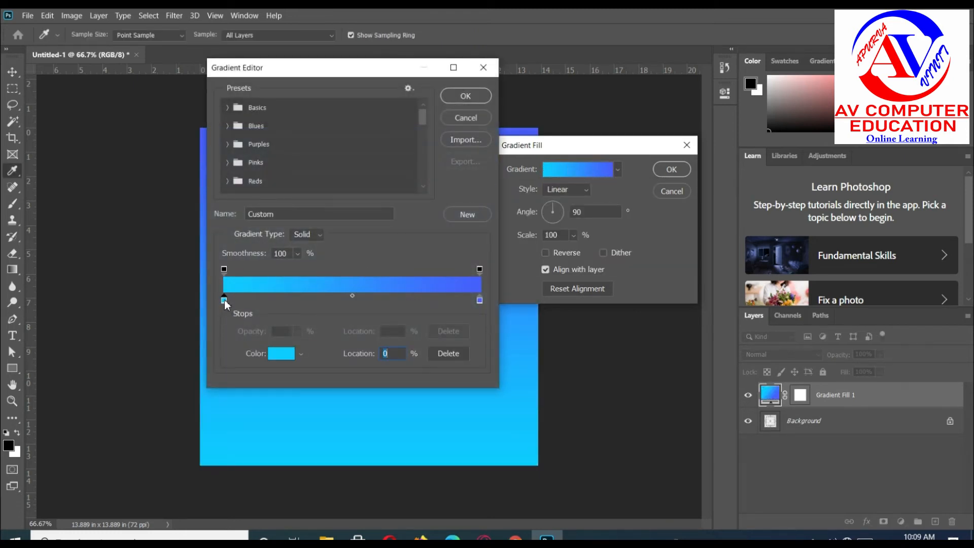
left_click(282, 354)
left_click(501, 82)
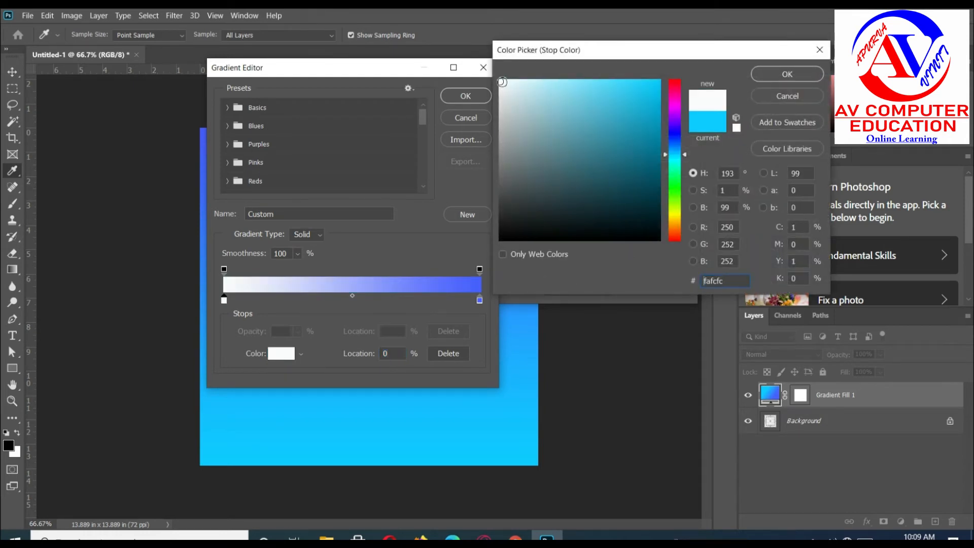
left_click(776, 74)
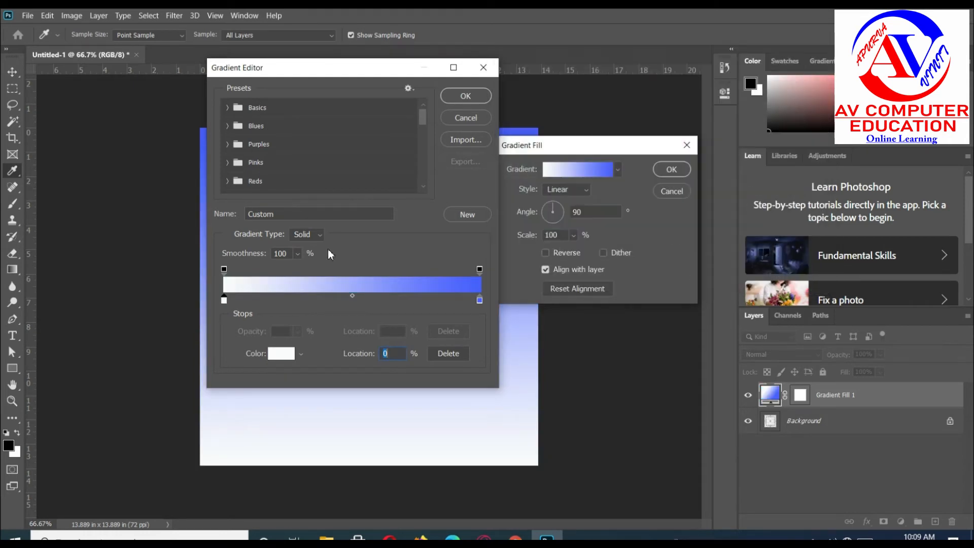
Add a color stop at location 45% of the gradient and set its color to 415cff.
left_click(340, 299)
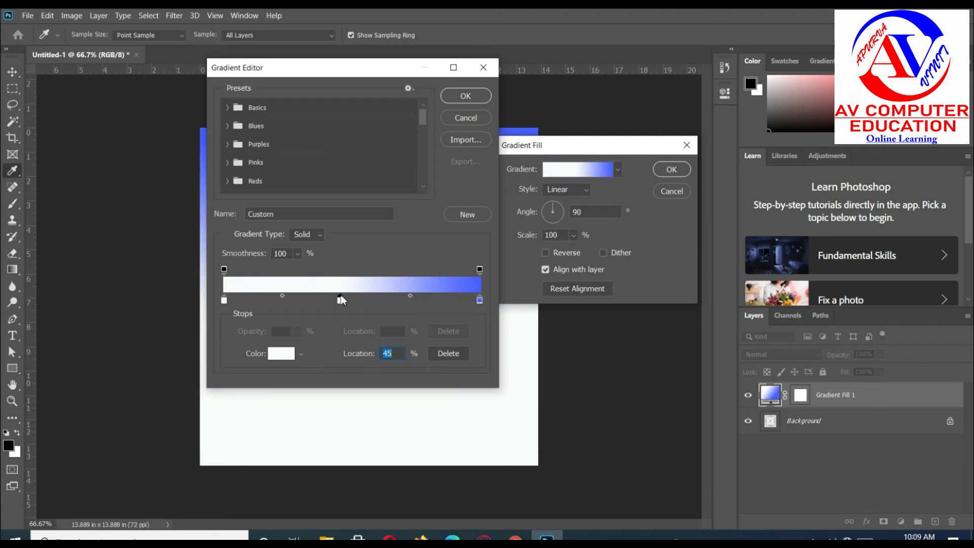
left_click(279, 356)
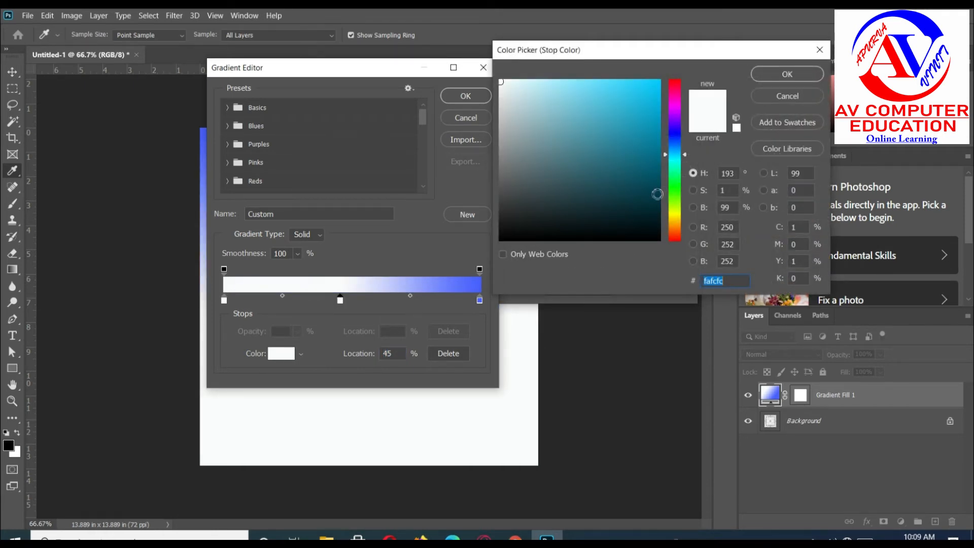
left_click(676, 128)
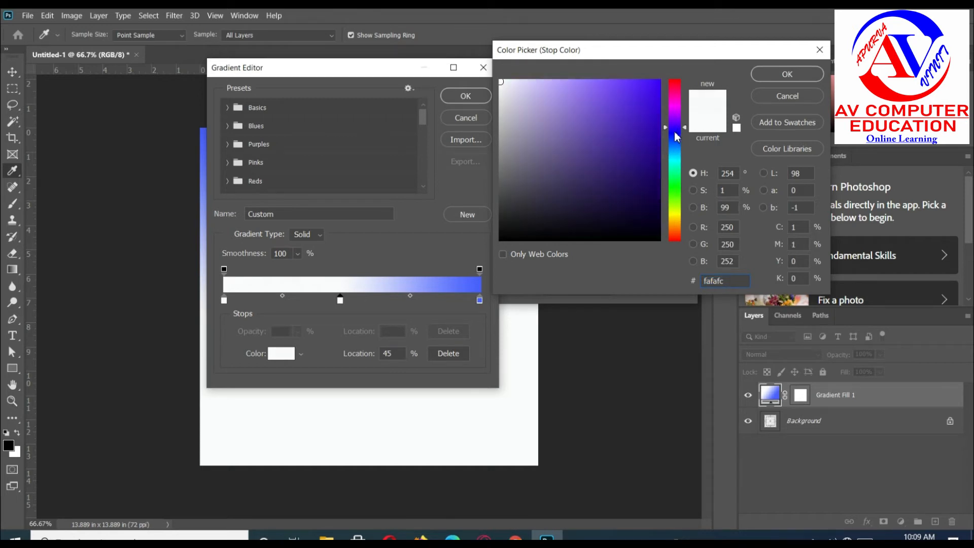
left_click(651, 94)
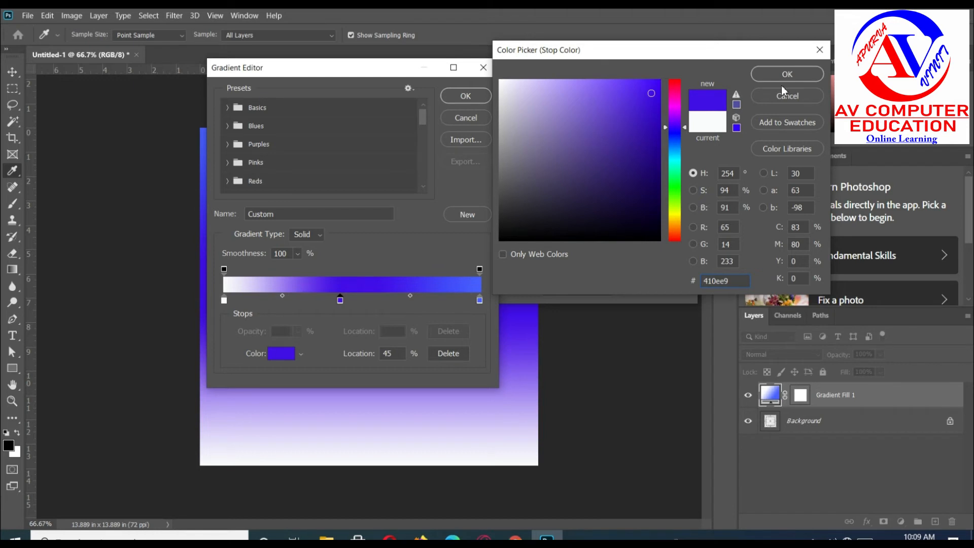
left_click_drag(735, 282, 680, 283)
type("41")
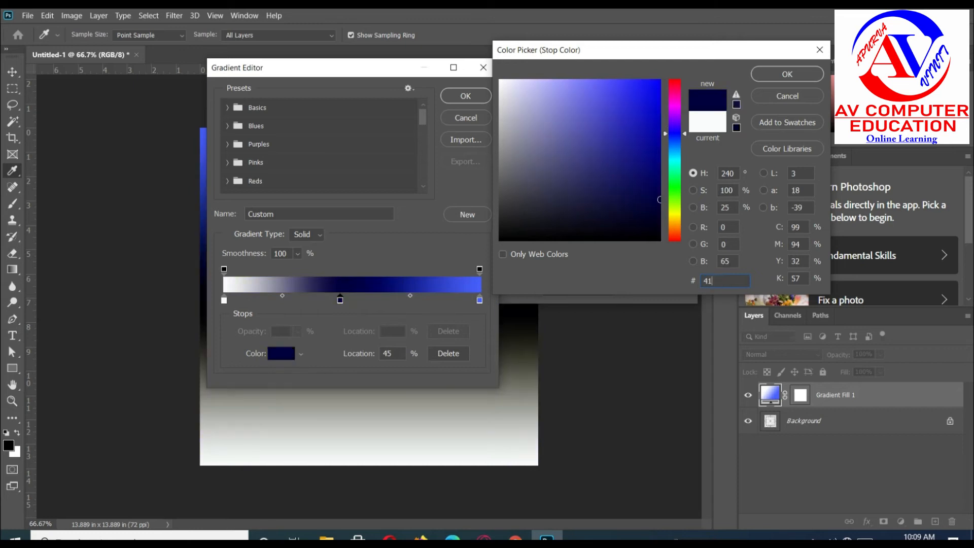
type("5cff")
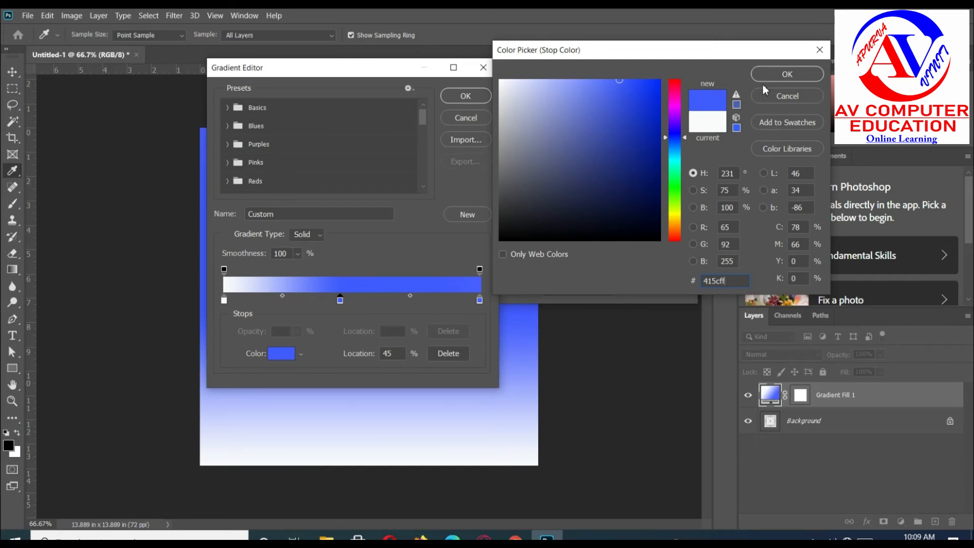
left_click(786, 75)
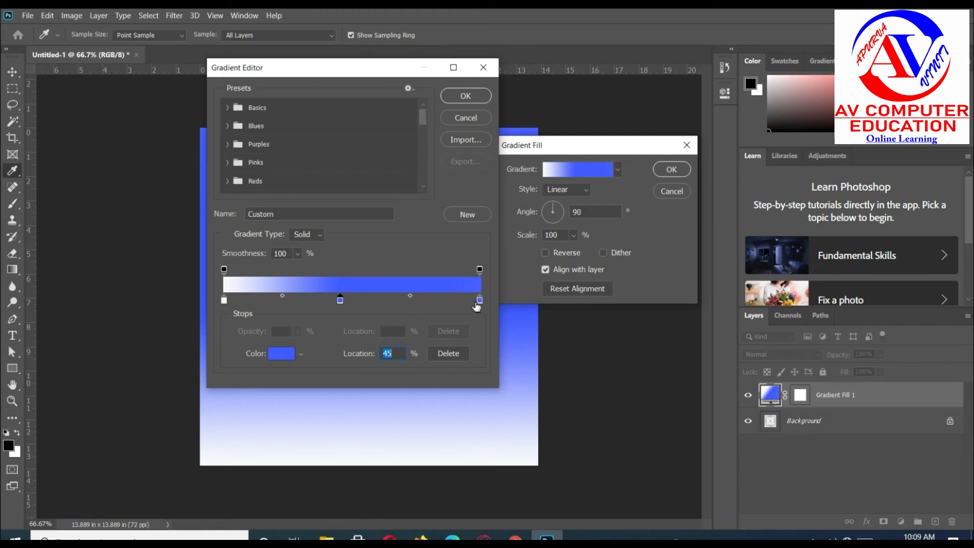
Set the color stop at location 100% to dark navy 000240 and accept the edited gradient.
left_click(479, 299)
left_click(281, 353)
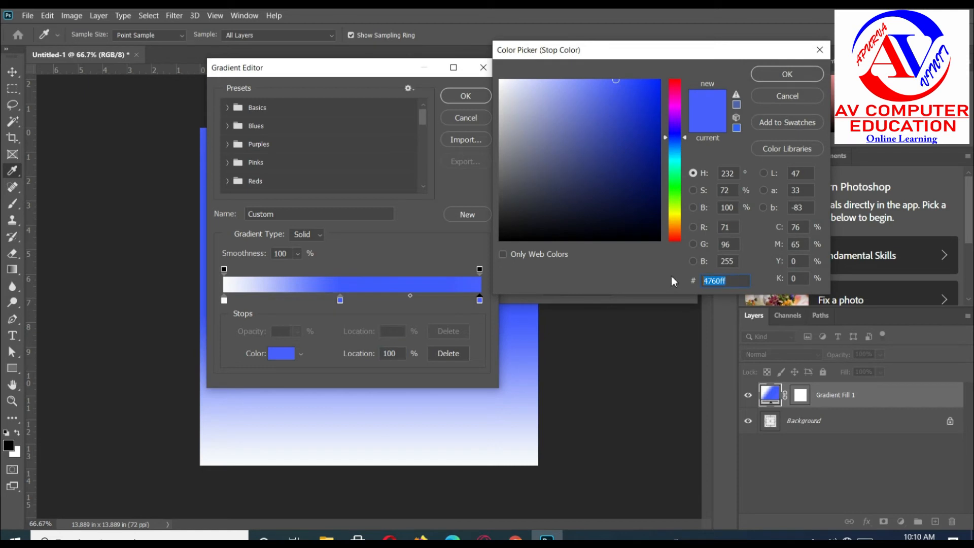
type("000")
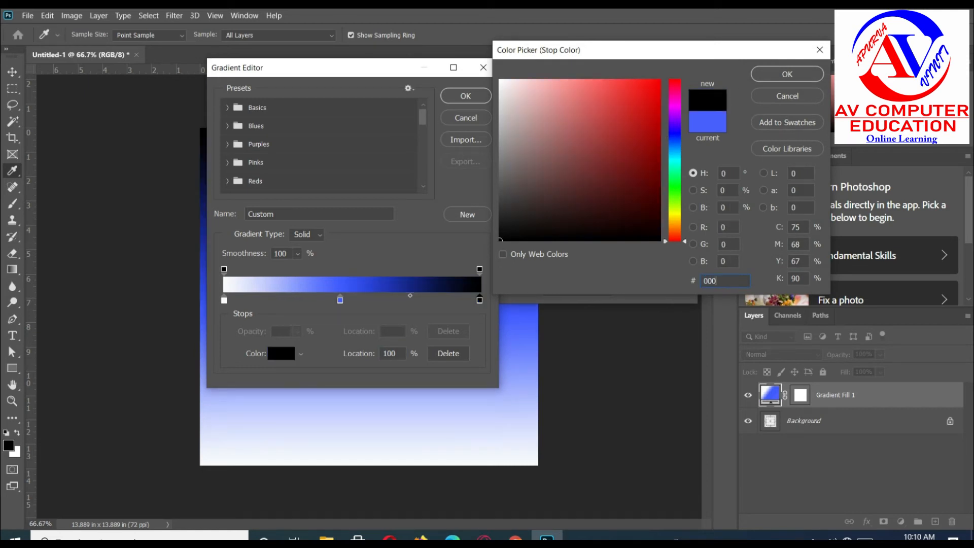
type("240")
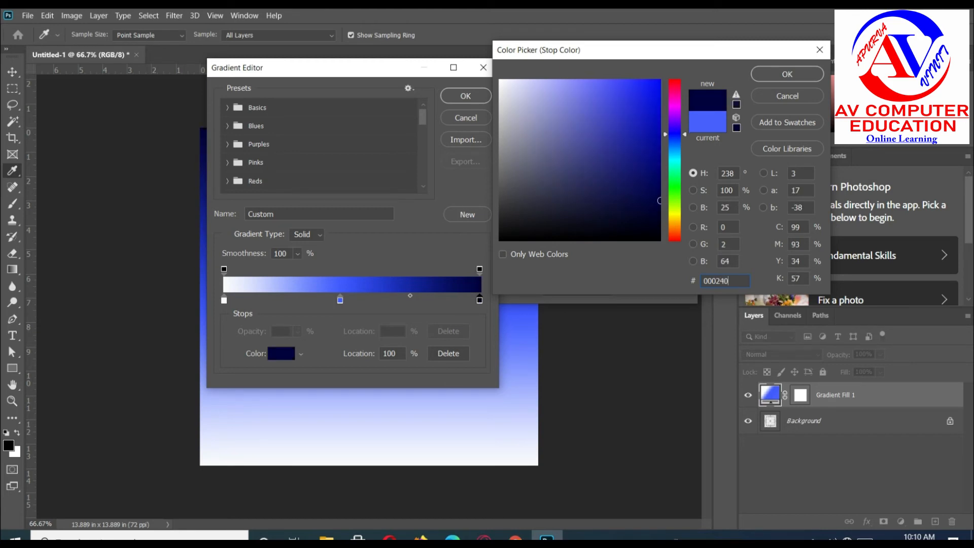
left_click(773, 79)
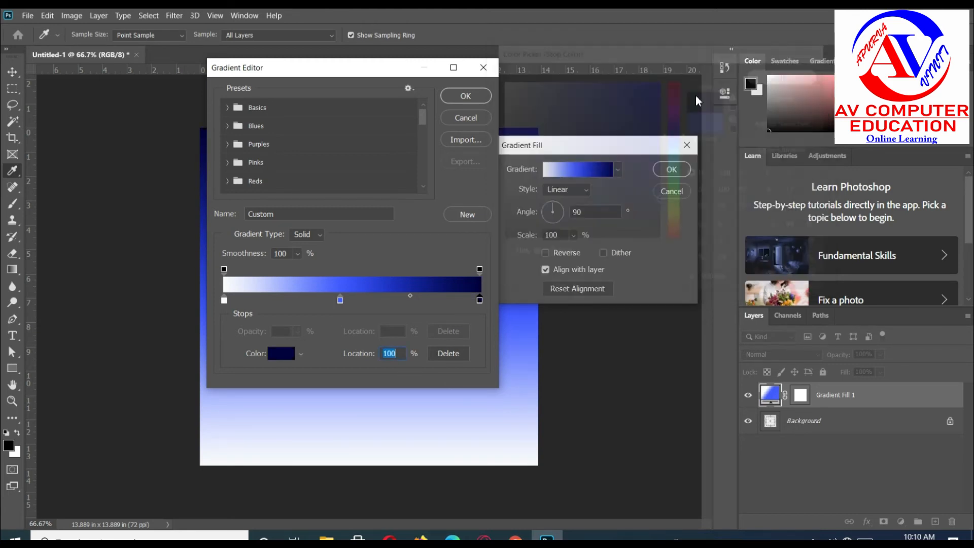
left_click(465, 96)
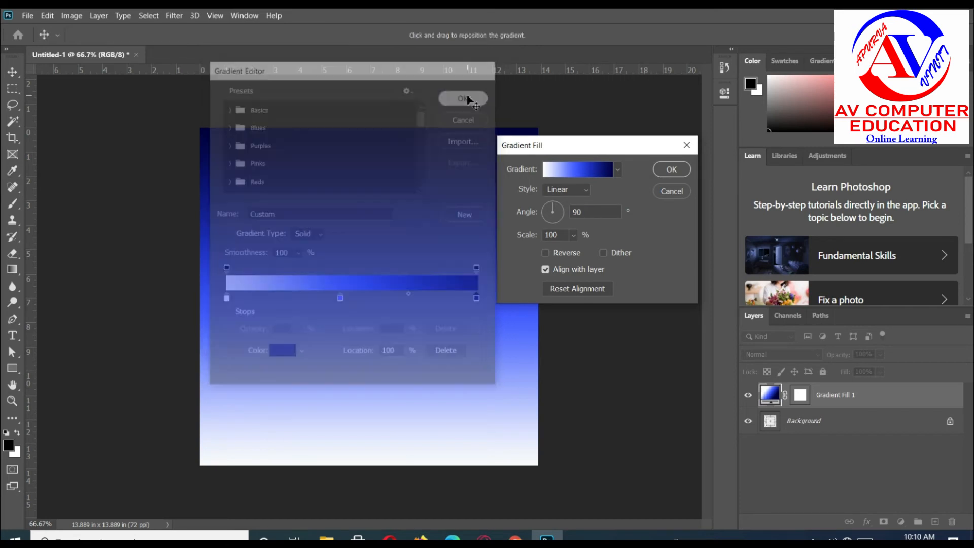
Set the gradient fill's style to Radial and apply the fill.
left_click(561, 190)
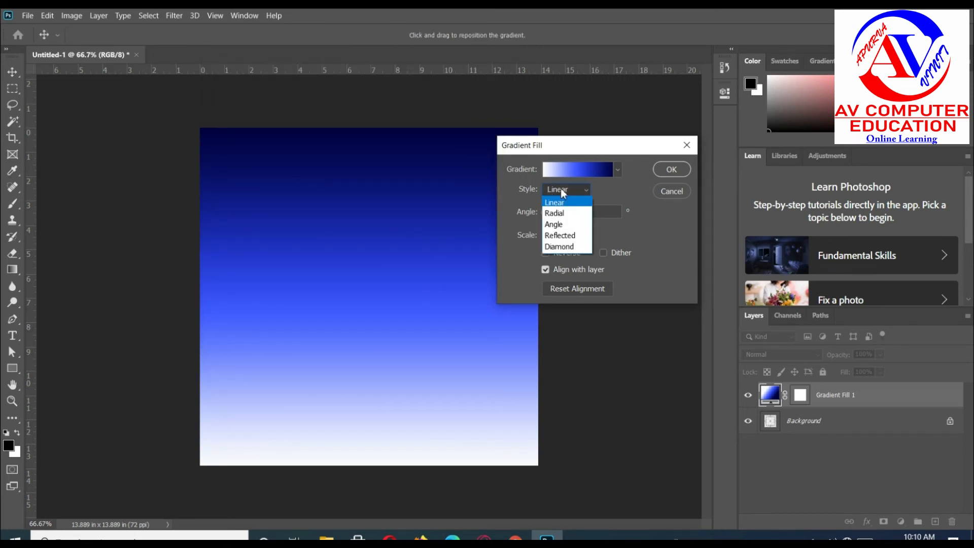
left_click(561, 214)
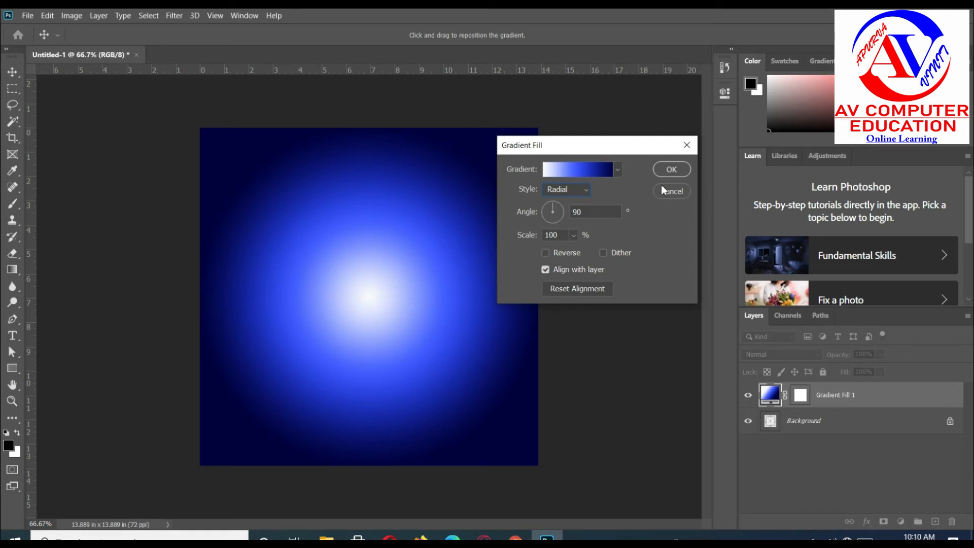
left_click(672, 168)
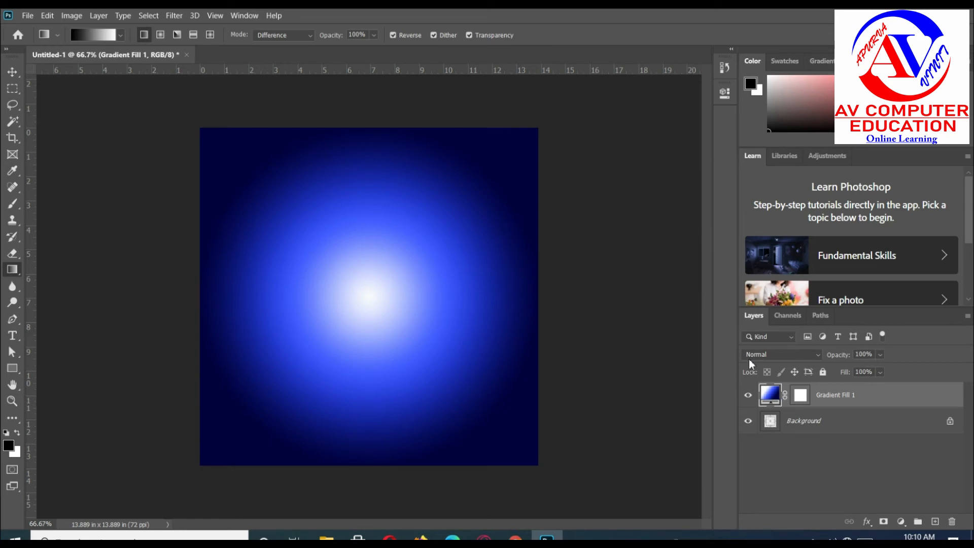
Change the gradient fill layer's blend mode to Linear Burn and switch to the Move tool.
left_click(776, 354)
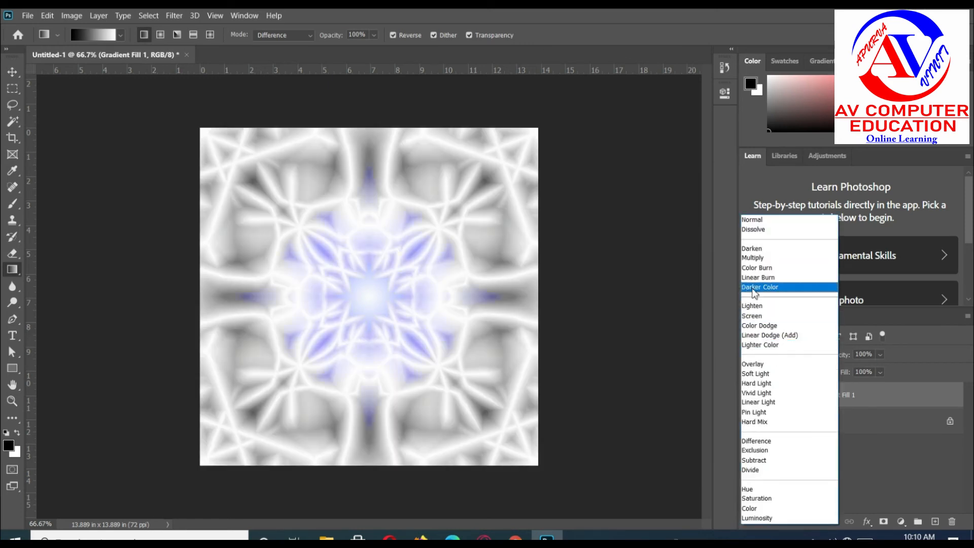
left_click(755, 278)
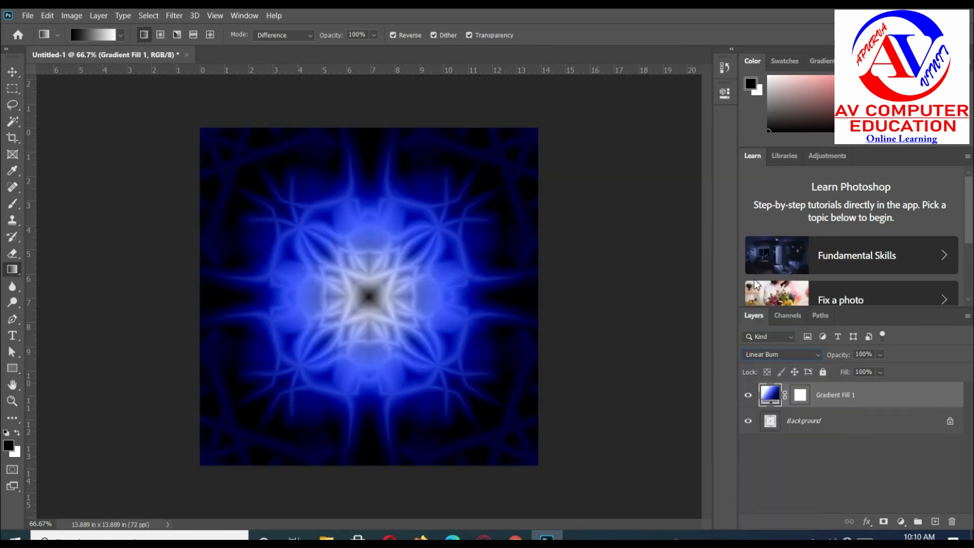
key("v")
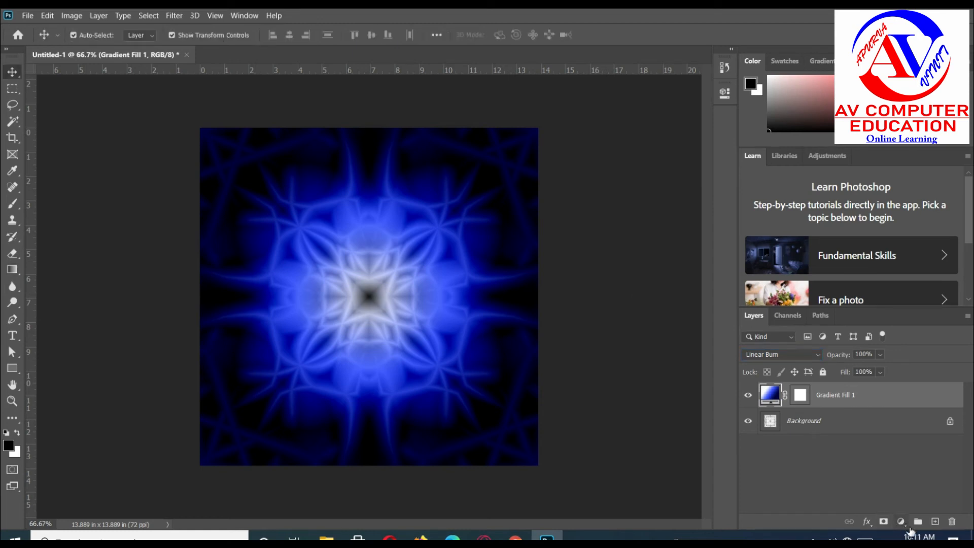
Add a Hue/Saturation adjustment layer above the gradient fill with hue -15, saturation +35 and lightness -7.
left_click(907, 525)
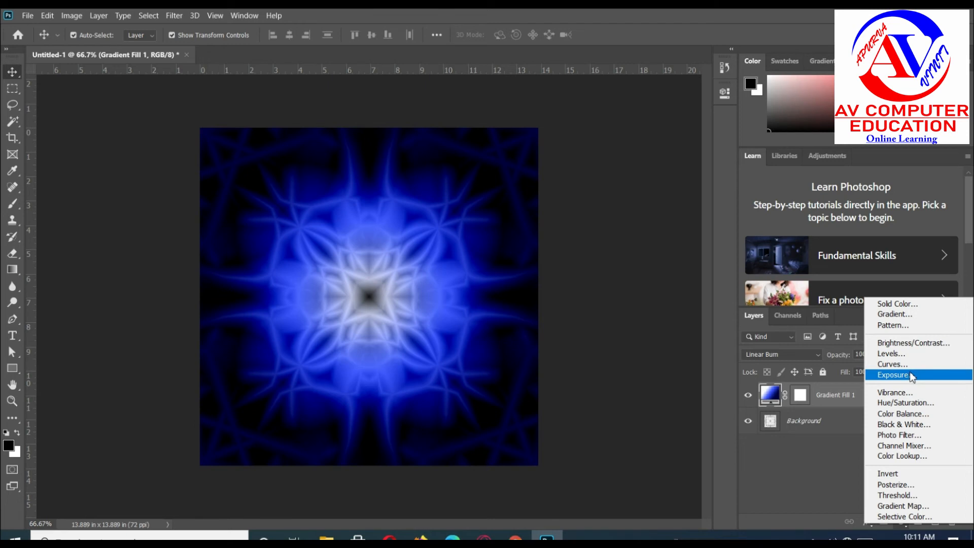
left_click(916, 403)
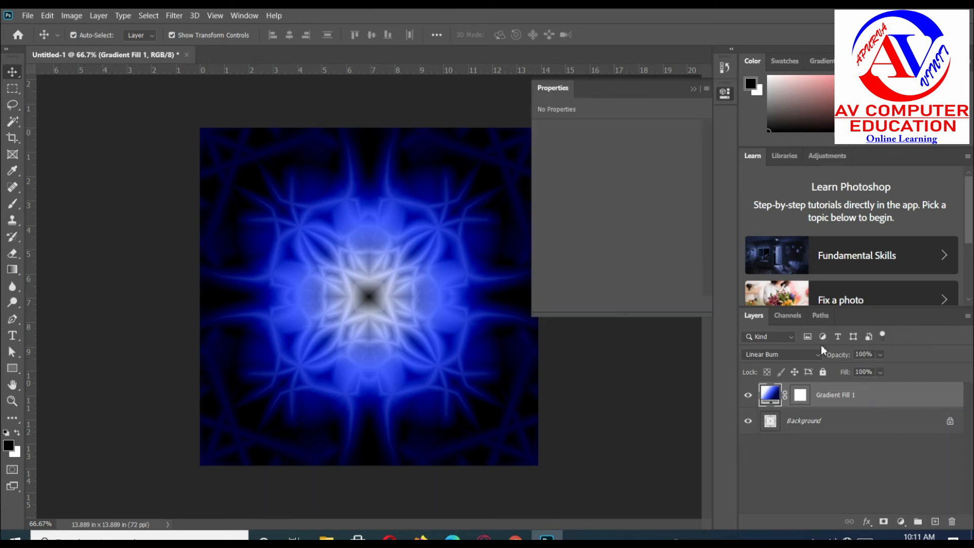
mouse_move(619, 181)
left_mouse_down()
mouse_move(648, 179)
mouse_move(603, 182)
left_mouse_up()
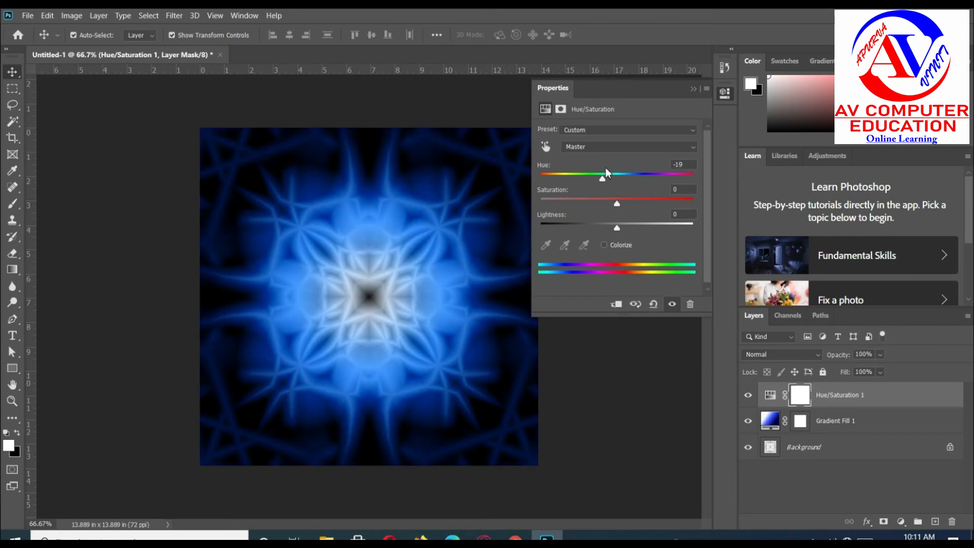
left_click_drag(616, 92, 634, 87)
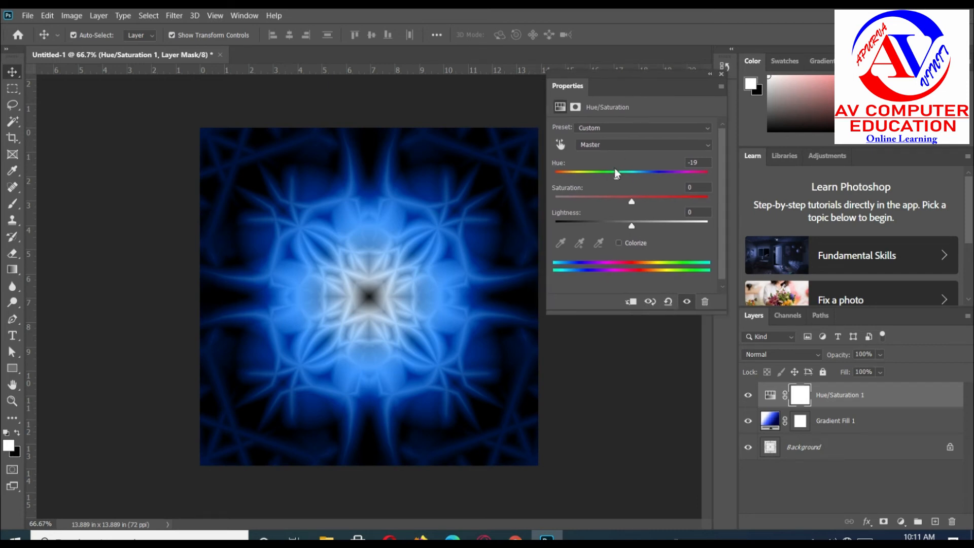
left_click_drag(618, 176, 640, 205)
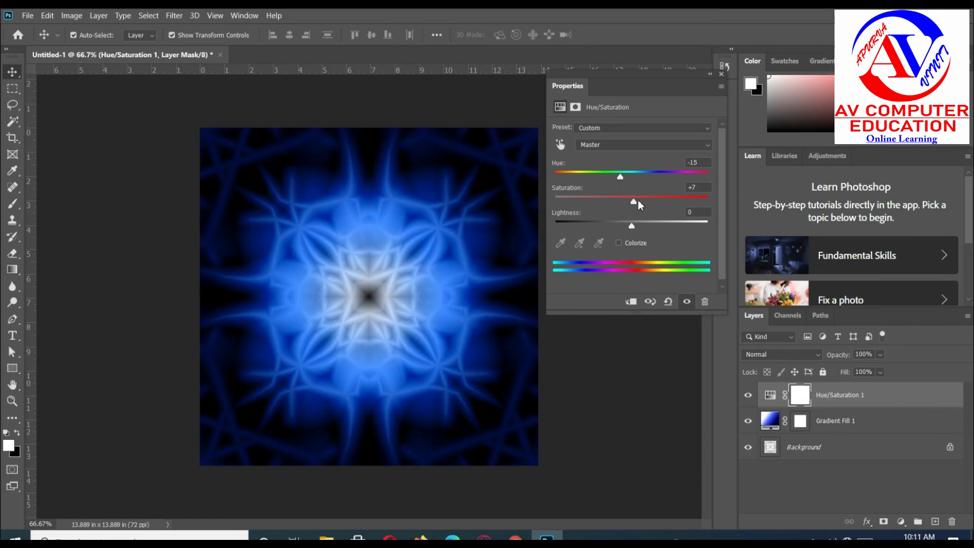
left_click_drag(632, 226, 629, 230)
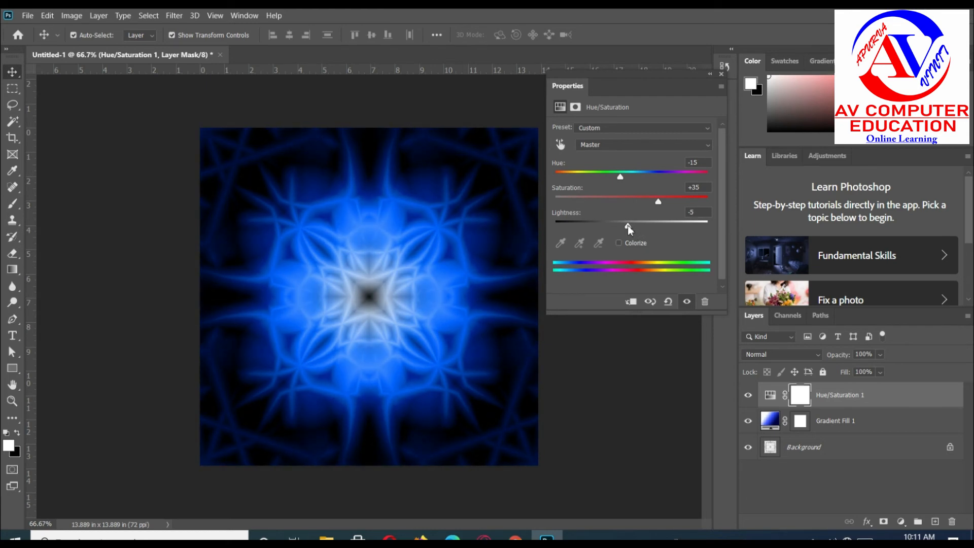
Try other tints for the pattern with hue values +127, +135, -176 and +8, raising the saturation to +68.
left_click_drag(620, 176, 691, 176)
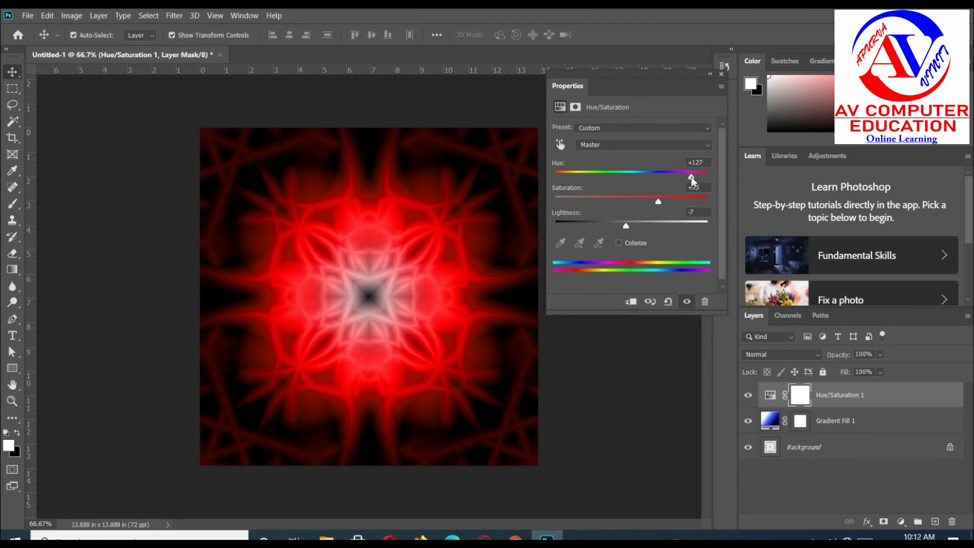
left_click_drag(691, 176, 694, 176)
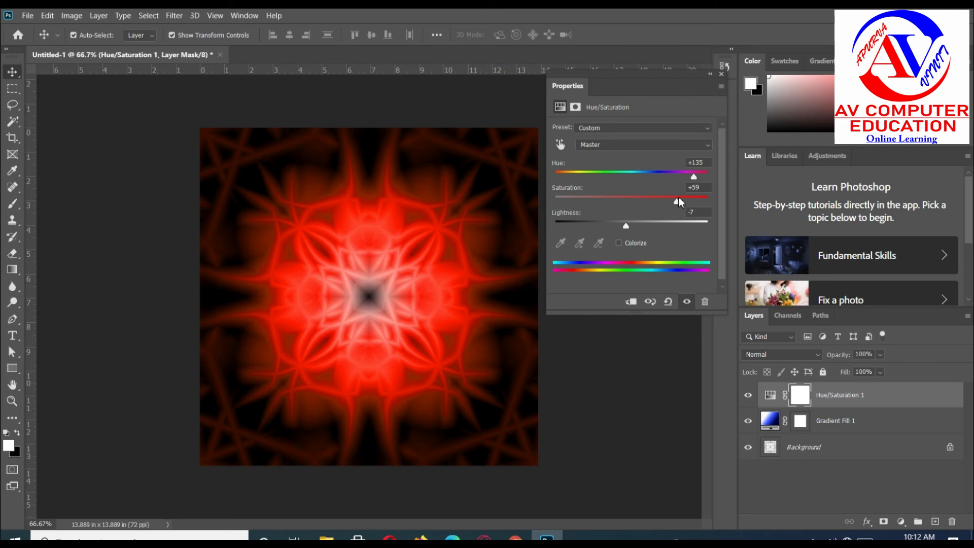
left_click_drag(694, 176, 557, 178)
mouse_move(679, 202)
left_mouse_down()
mouse_move(604, 202)
mouse_move(684, 200)
left_mouse_up()
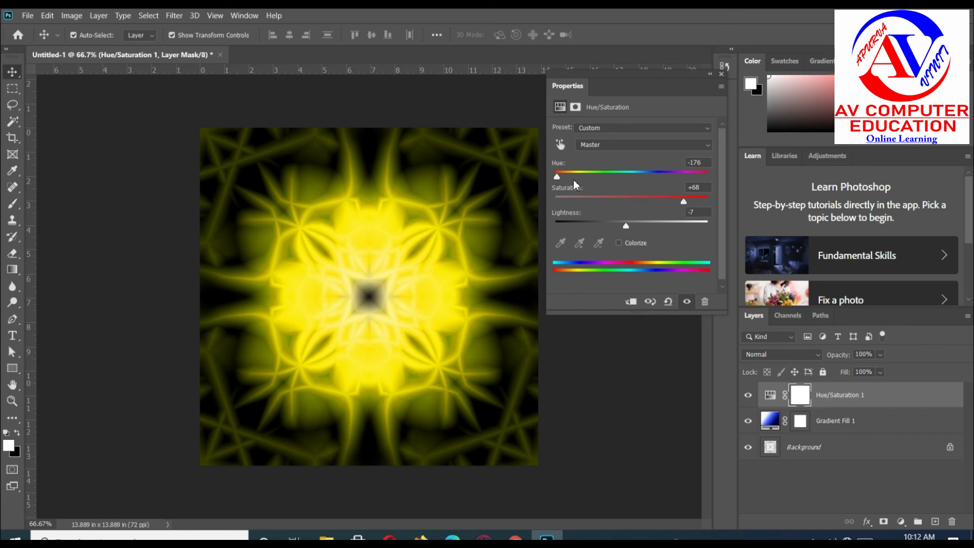
left_click_drag(561, 178, 638, 182)
Try the Colorize option with shifted hues on the pattern and turn it back off.
left_click(619, 243)
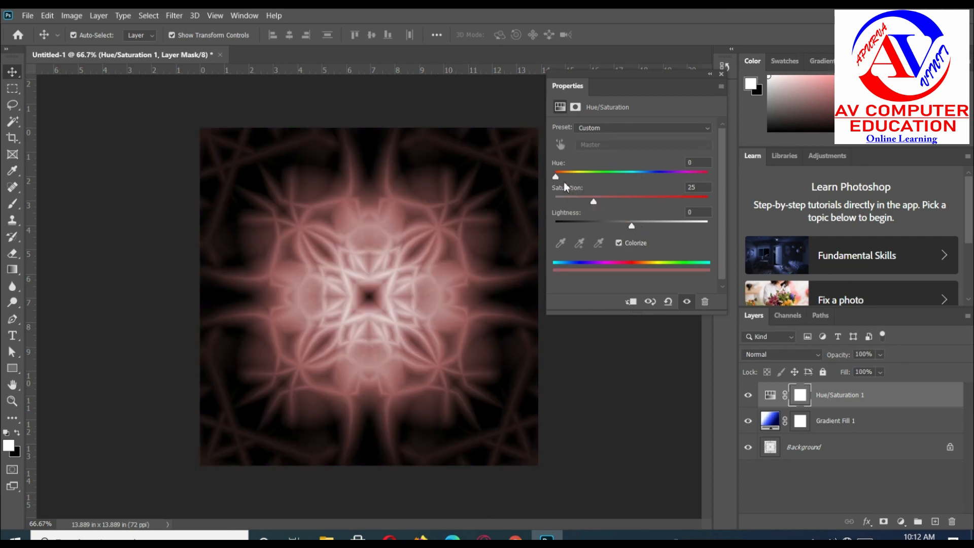
left_click_drag(556, 177, 586, 184)
mouse_move(593, 180)
left_mouse_down()
mouse_move(704, 175)
mouse_move(608, 181)
left_mouse_up()
left_click(619, 243)
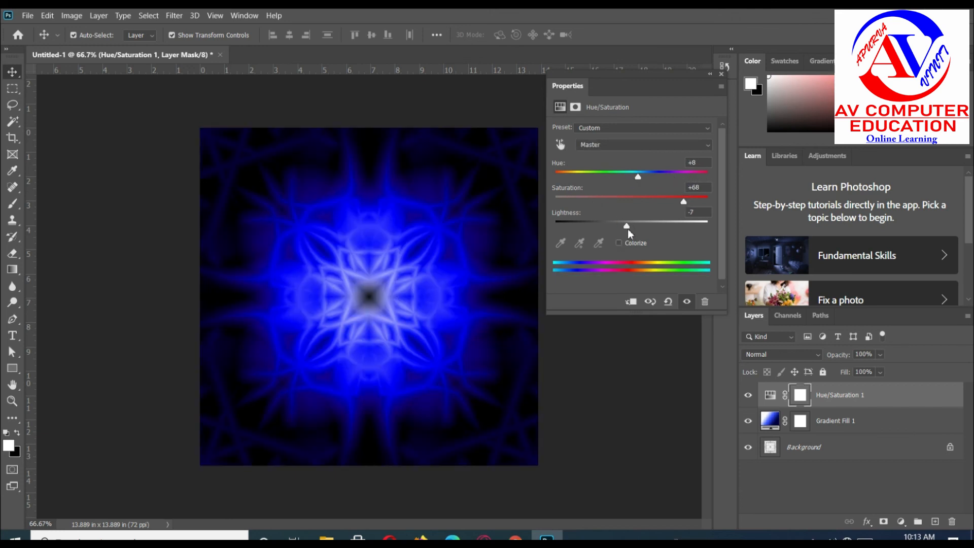
Set the adjustment layer's hue to -2, saturation to +23 and lightness to +3, and close its properties.
left_click_drag(627, 226, 634, 226)
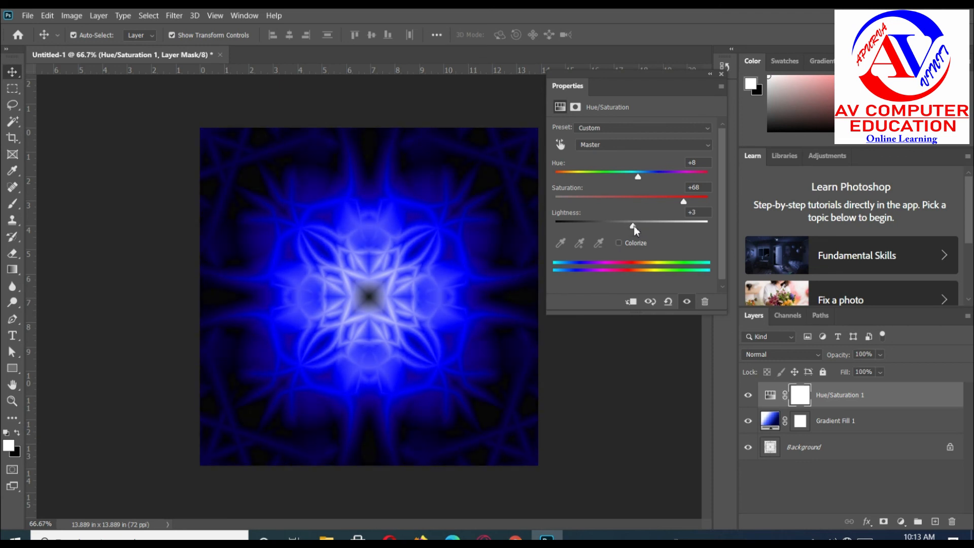
left_click_drag(640, 177, 629, 180)
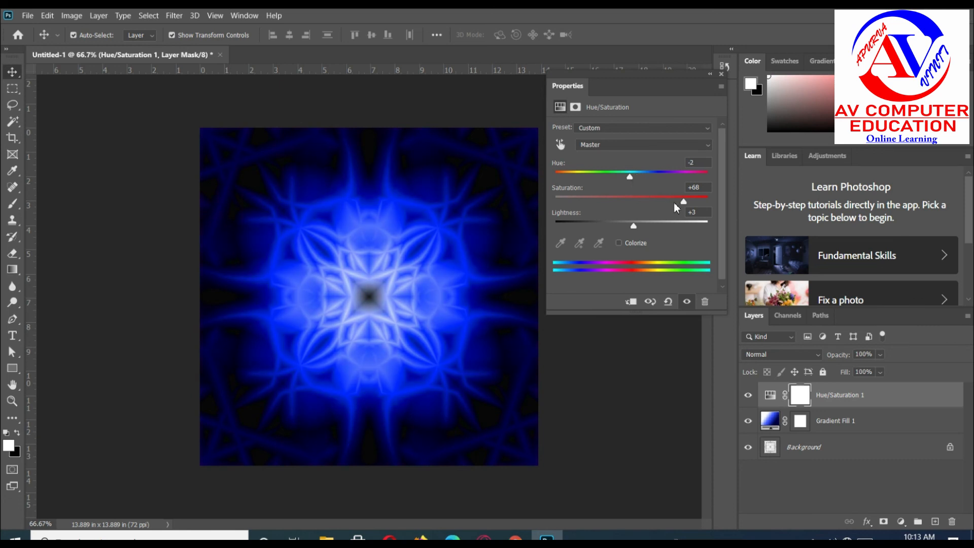
left_click_drag(683, 201, 650, 203)
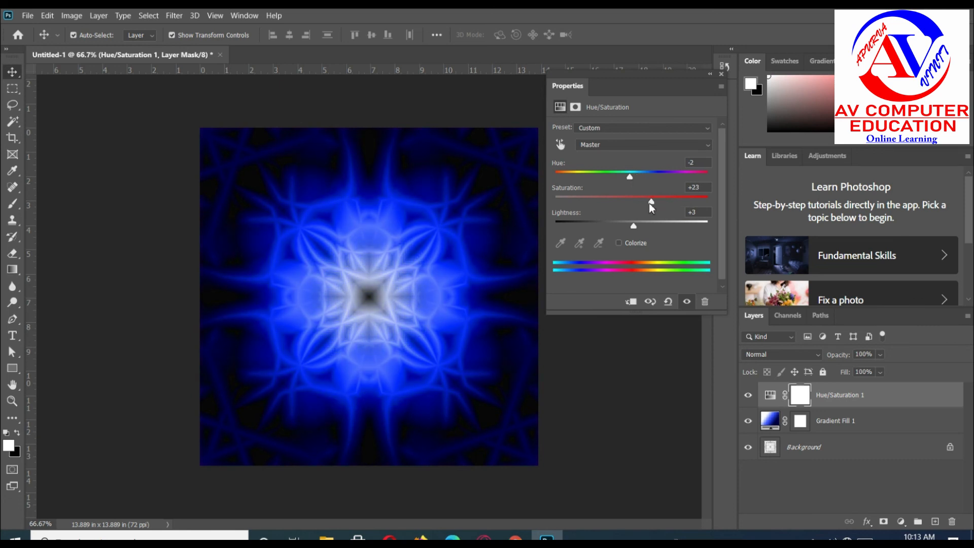
left_click(721, 74)
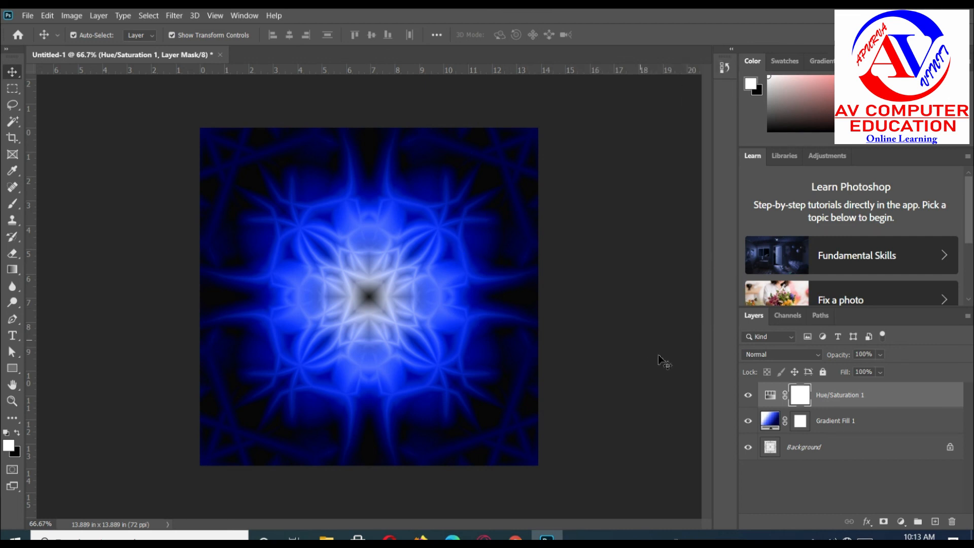